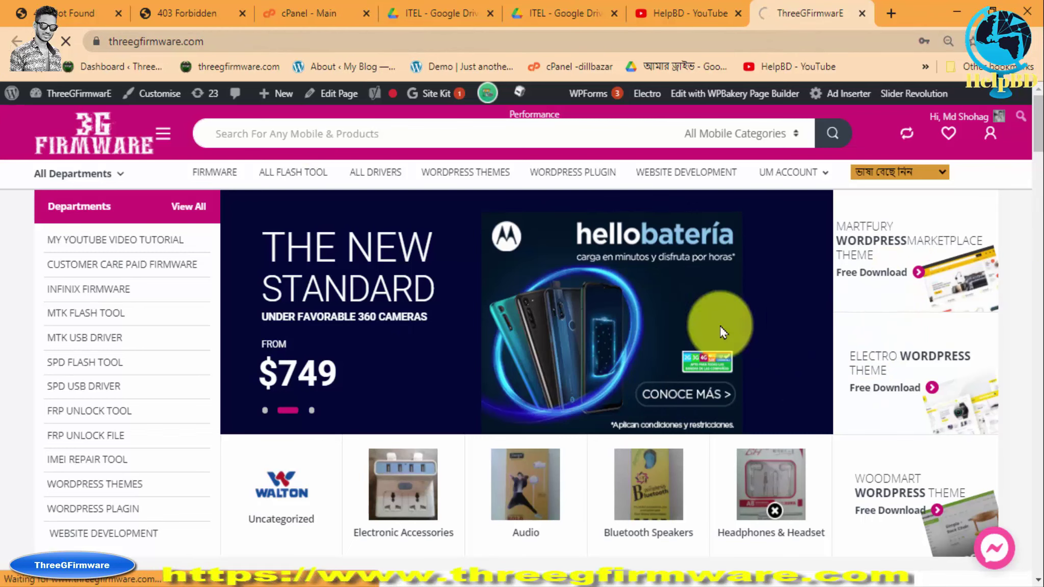
Step: Look through the deals and product listings on the threegfirmware.com home page
scroll(1027, 304, down, 20)
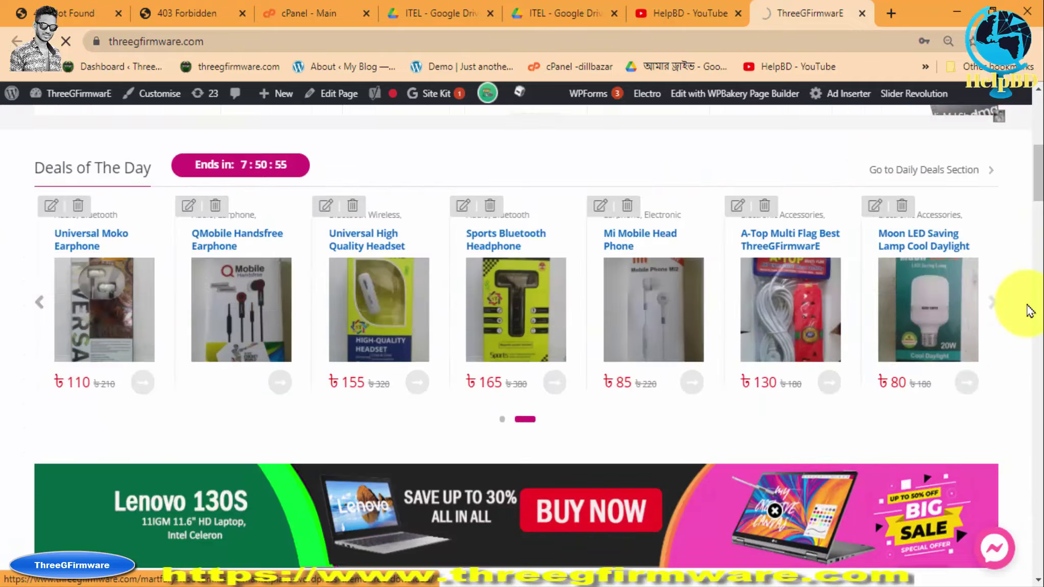
scroll(805, 331, down, 15)
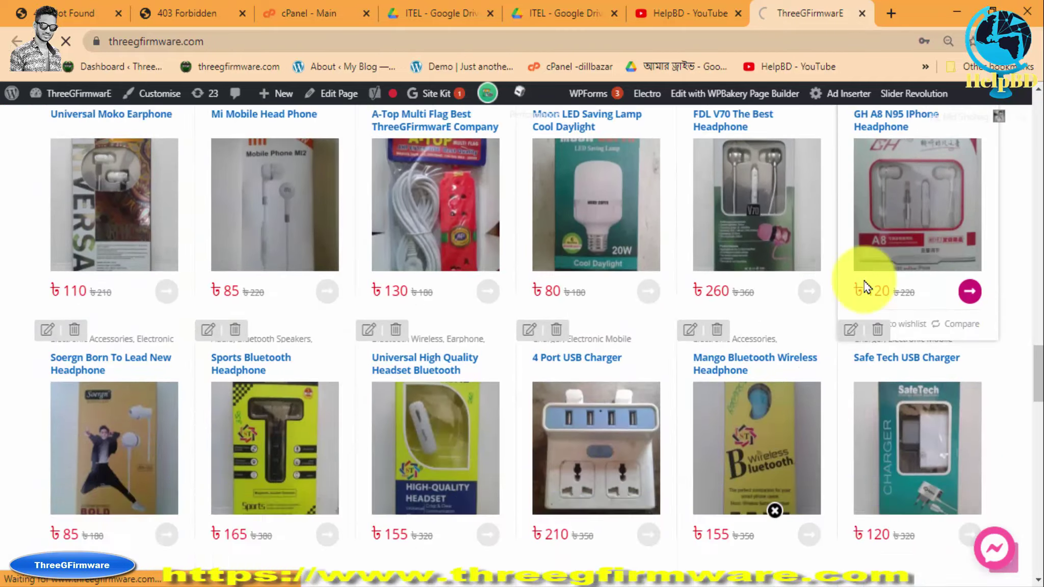
scroll(1025, 256, down, 5)
scroll(1025, 326, up, 20)
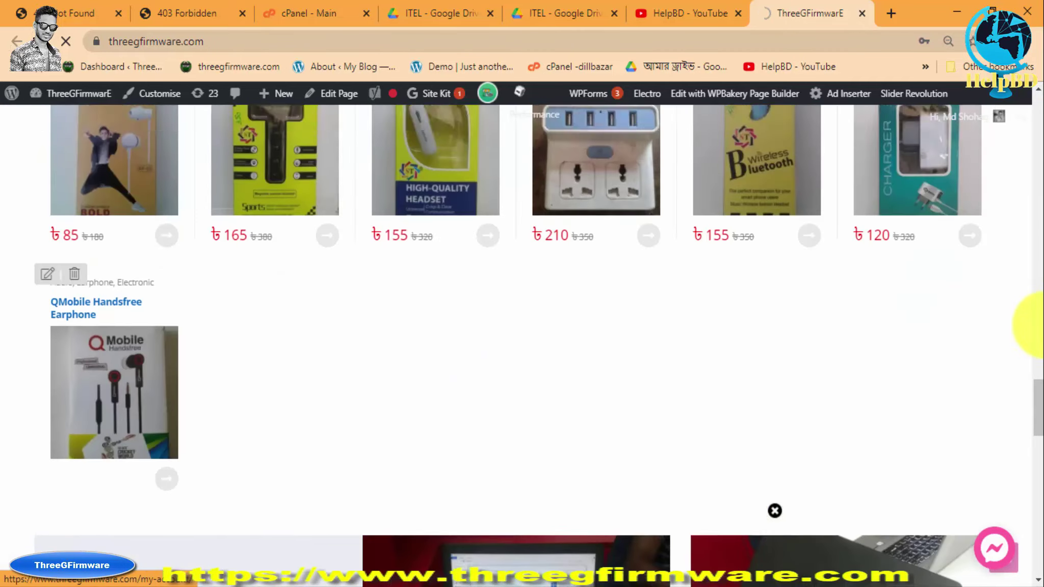
scroll(1035, 336, up, 4)
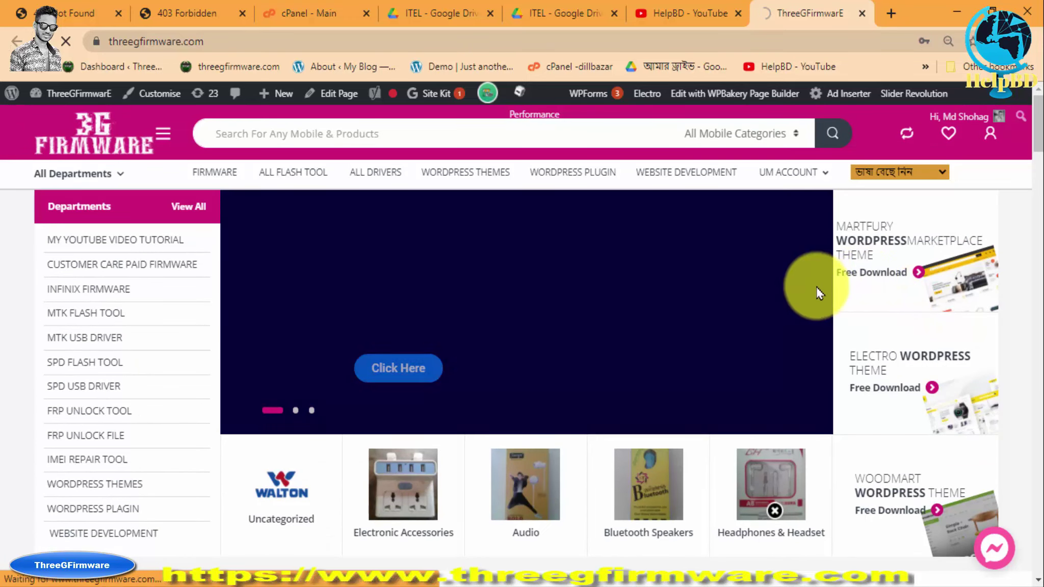
Step: Close the threegfirmware.com page, return to the cPanel main page and open Softaculous
click(863, 16)
click(377, 15)
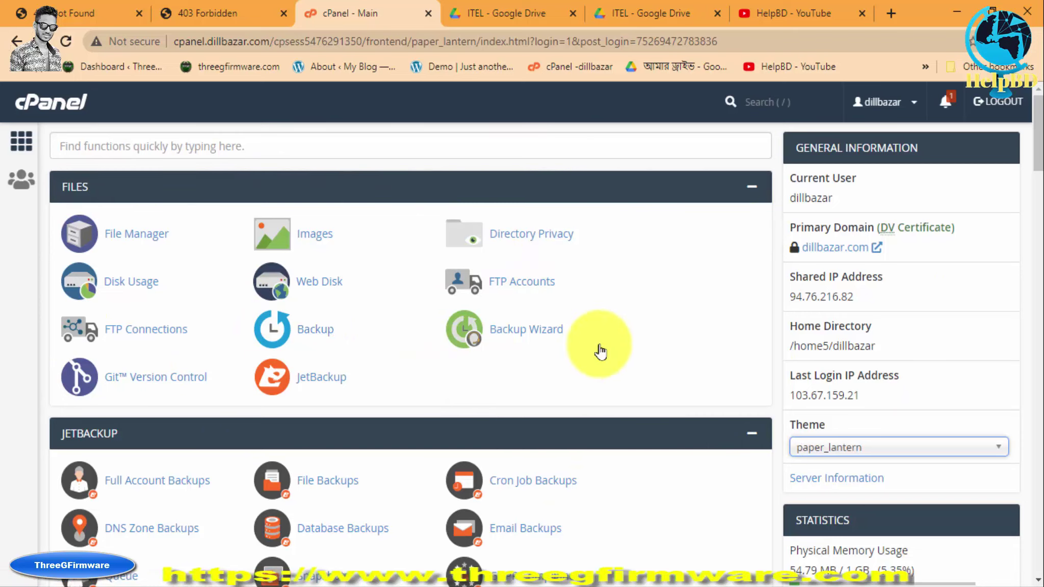
scroll(631, 352, down, 1)
scroll(631, 352, down, 3)
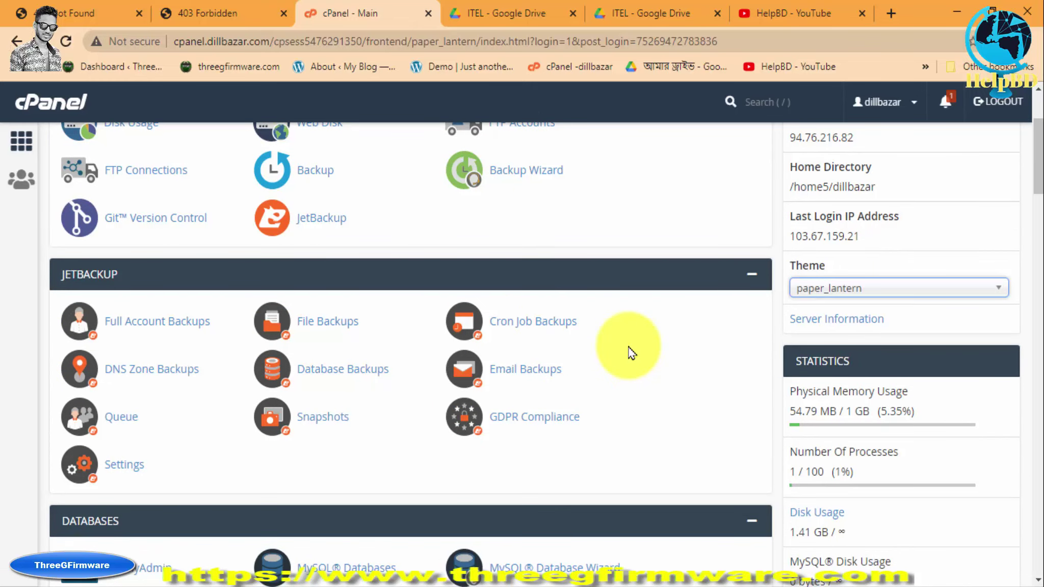
scroll(631, 352, down, 12)
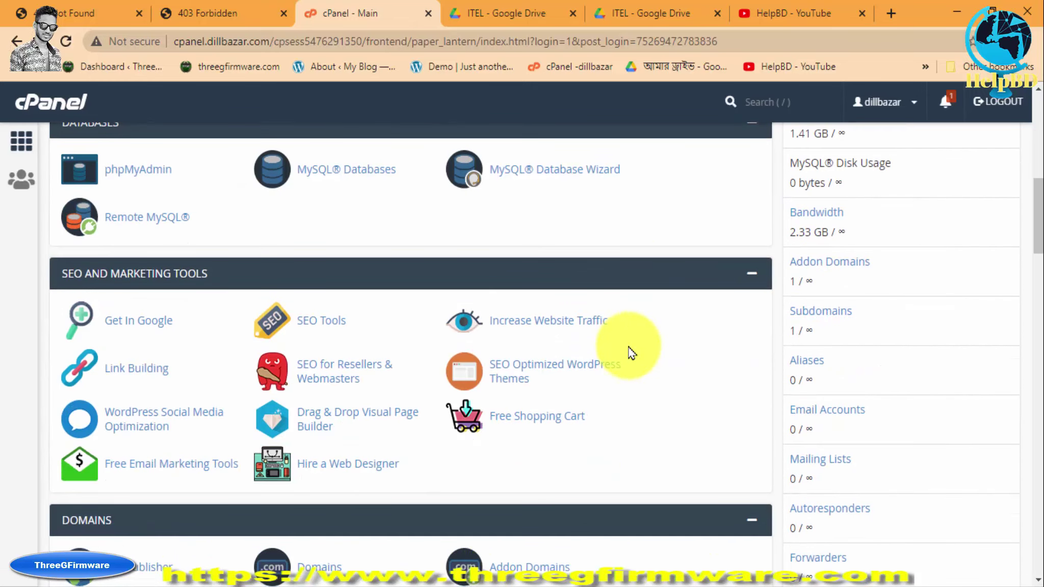
scroll(631, 352, down, 16)
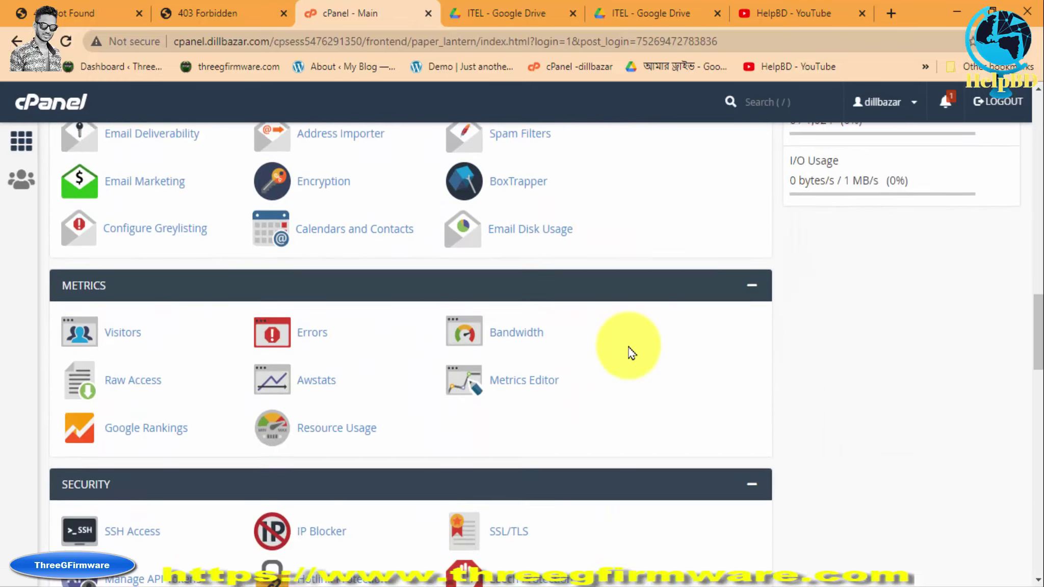
scroll(631, 351, down, 6)
scroll(303, 273, up, 2)
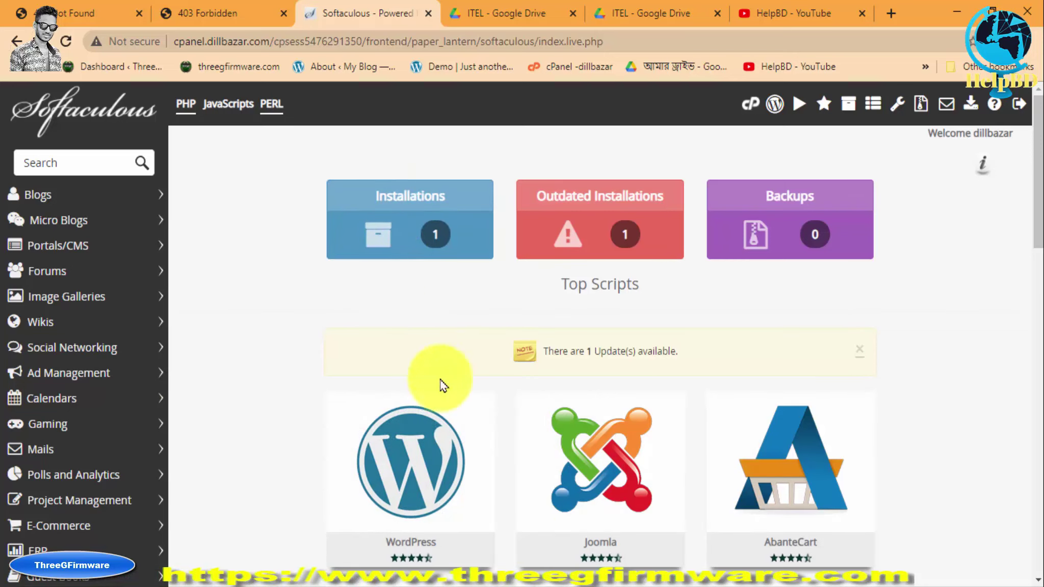
Step: Open the WordPress script's overview in Softaculous and bring up its installation form
scroll(295, 300, down, 2)
mouse_move(420, 310)
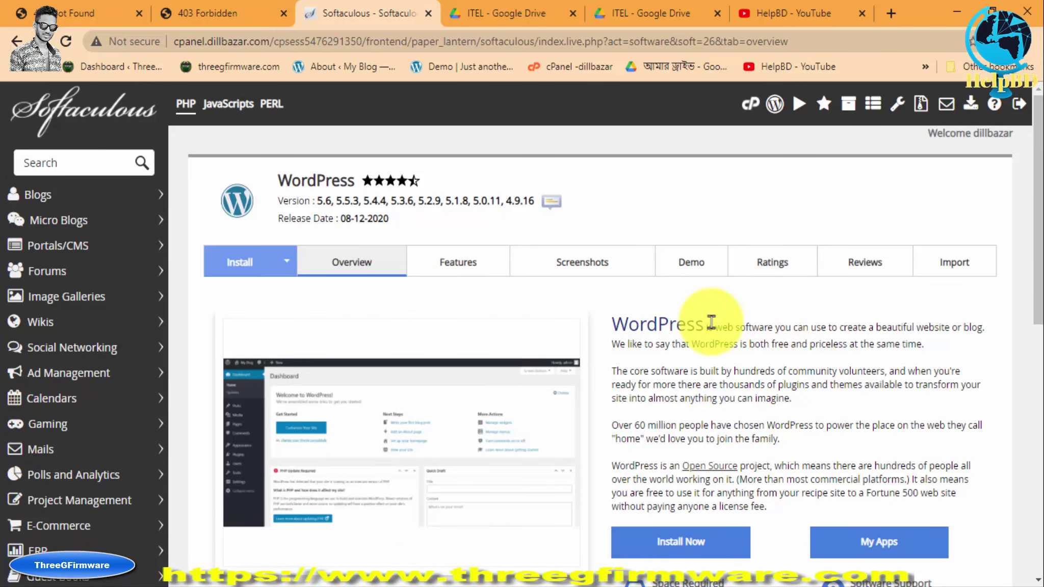
scroll(713, 320, down, 4)
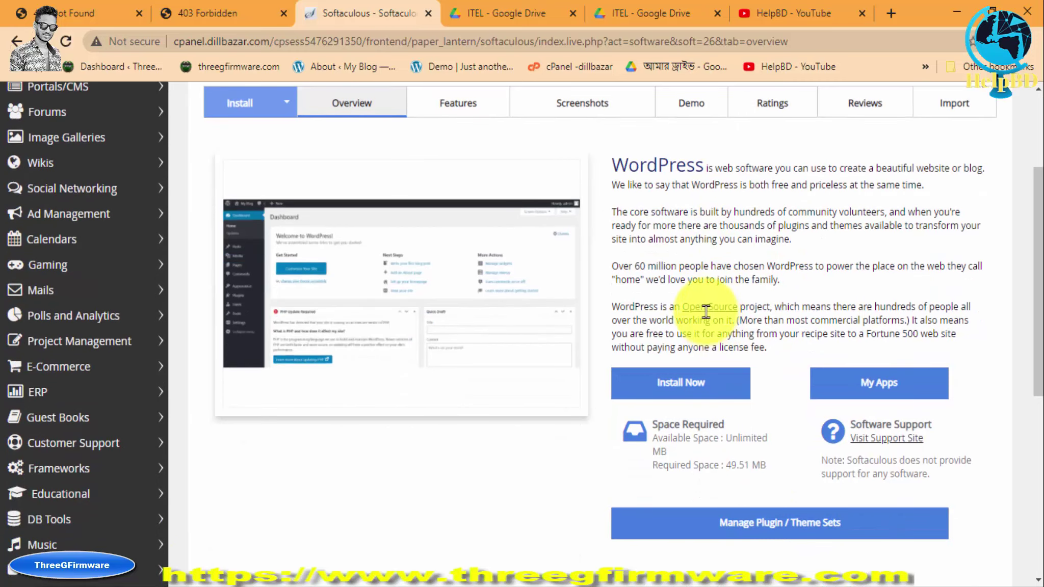
scroll(705, 312, down, 8)
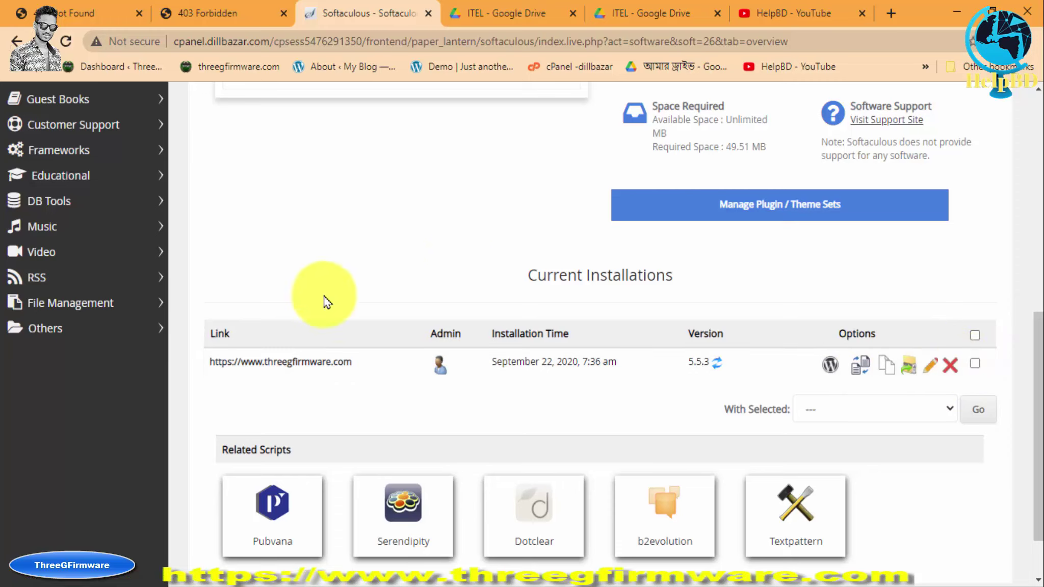
scroll(492, 232, up, 5)
scroll(515, 245, up, 2)
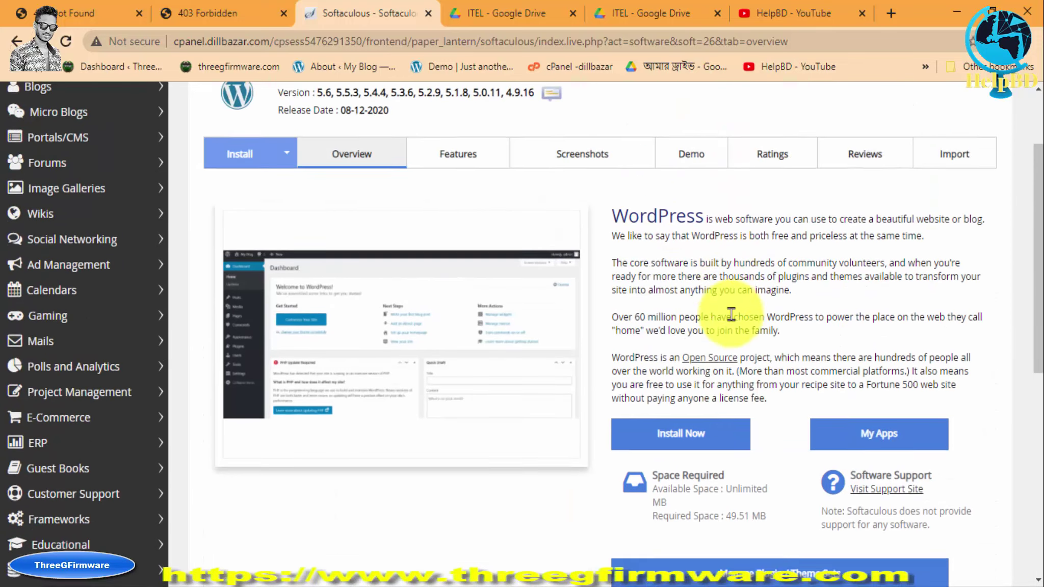
scroll(713, 316, down, 2)
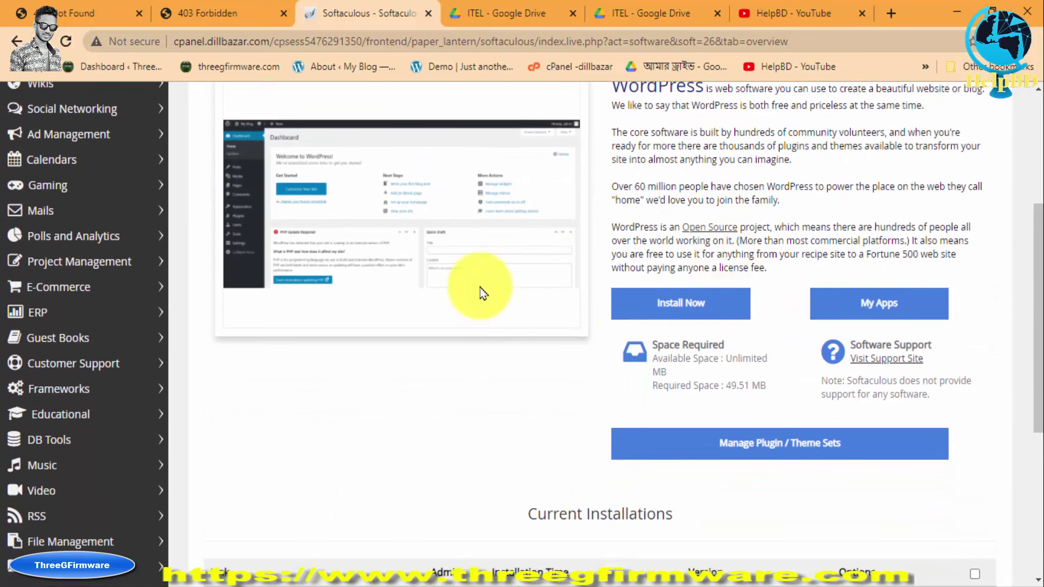
click(696, 305)
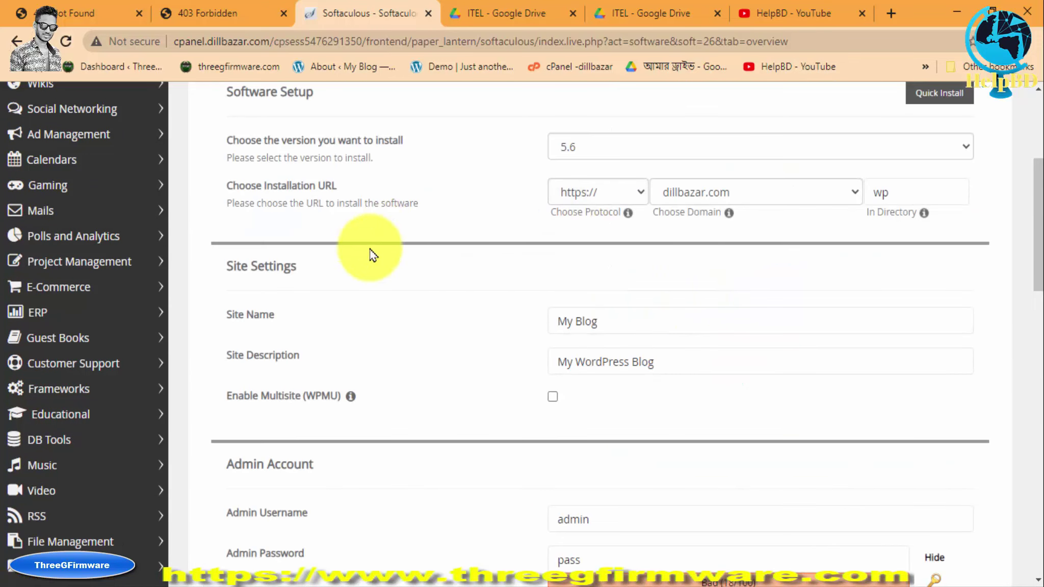
click(634, 194)
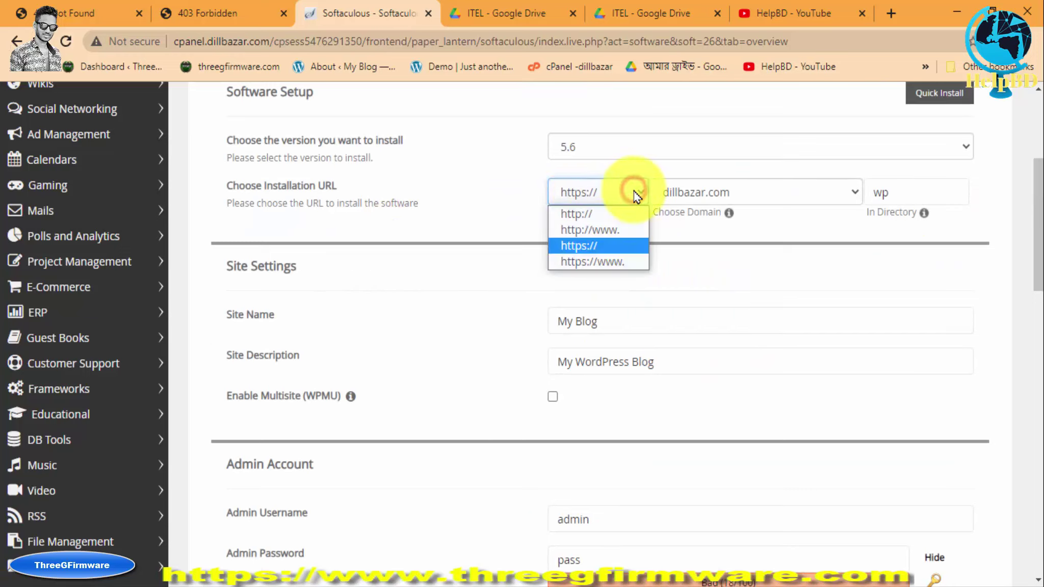
click(628, 263)
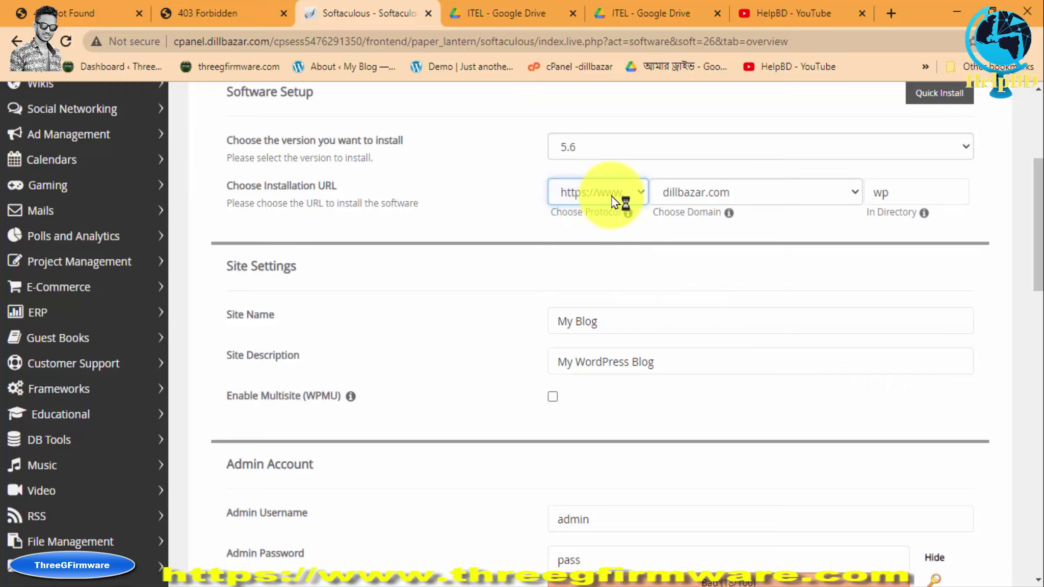
click(802, 193)
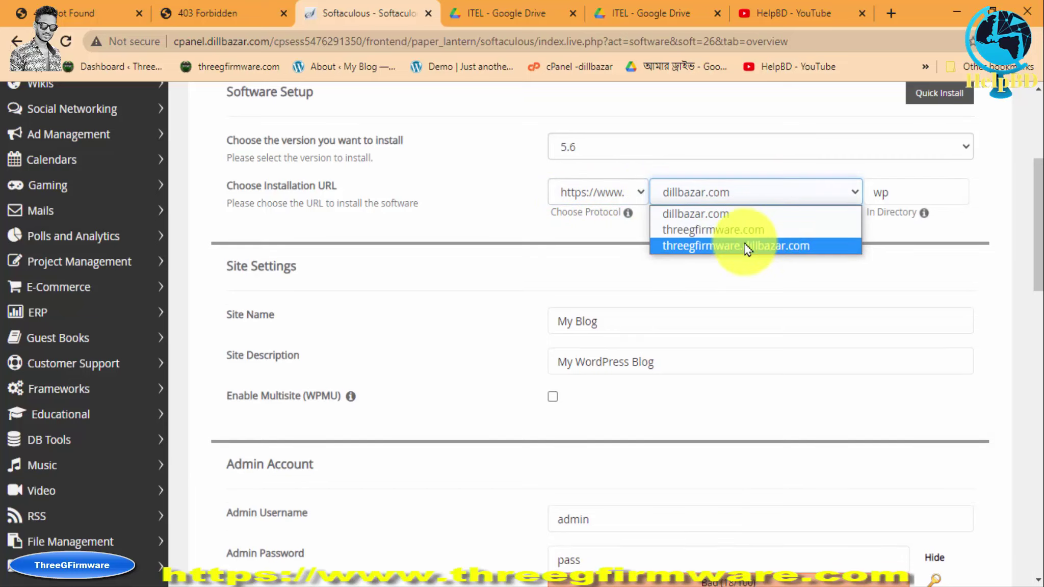
click(723, 215)
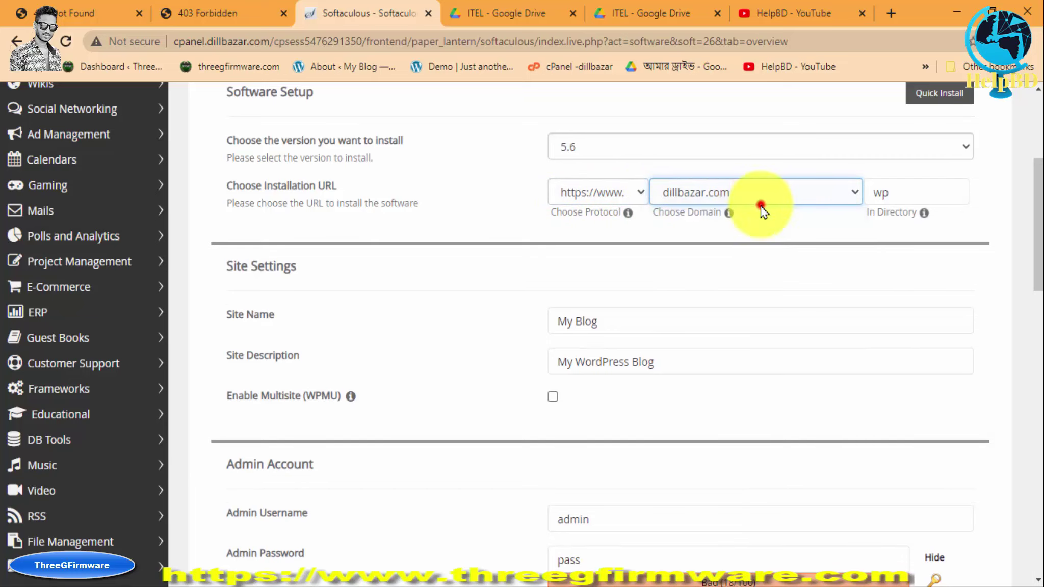
click(805, 195)
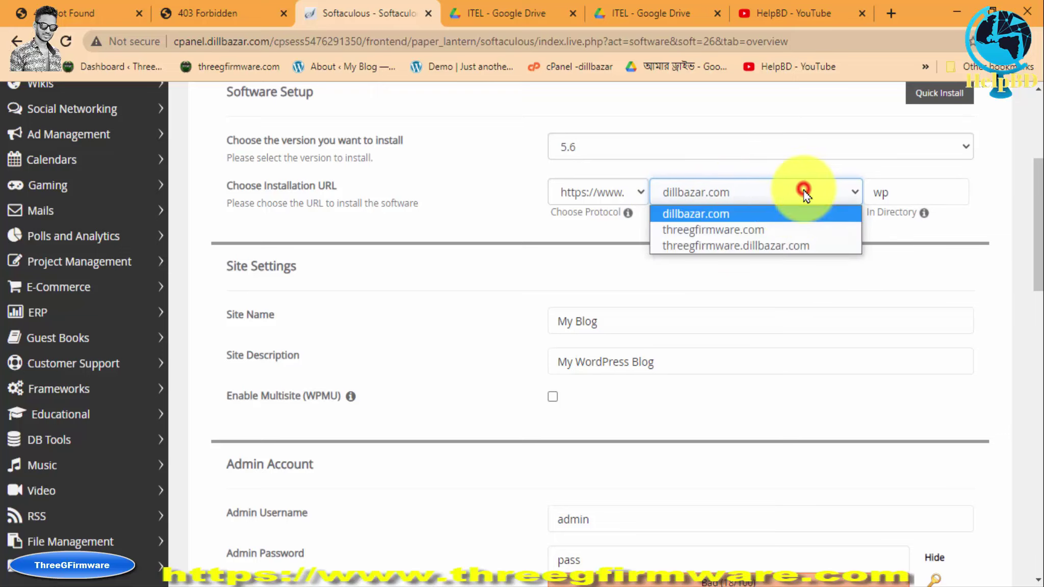
click(762, 211)
click(909, 194)
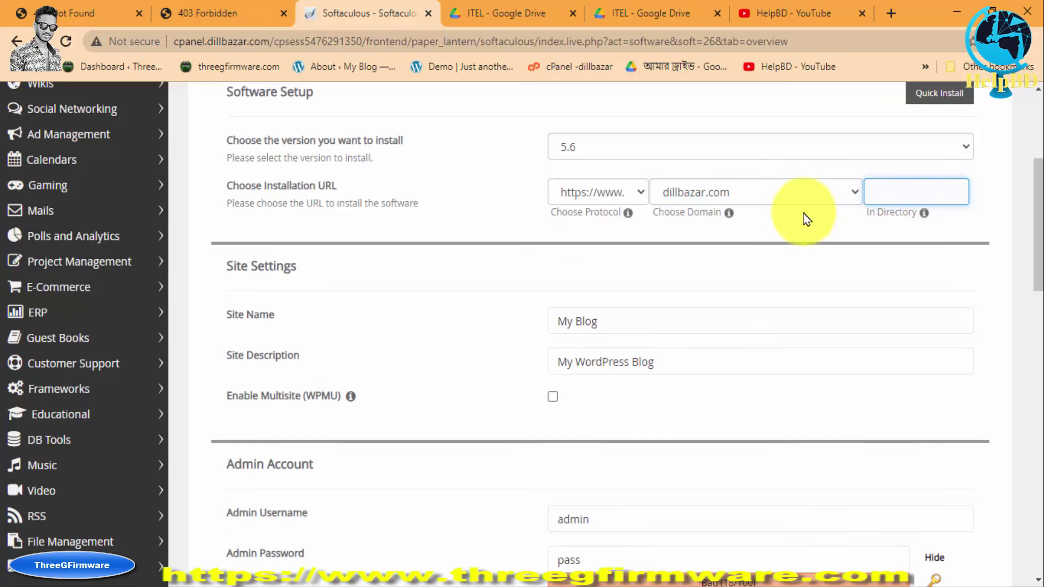
Step: Check the already open dillbazar.com and dillbazar.com/wp-admin/ pages, and return to the directory setting of the WordPress installation form
click(204, 15)
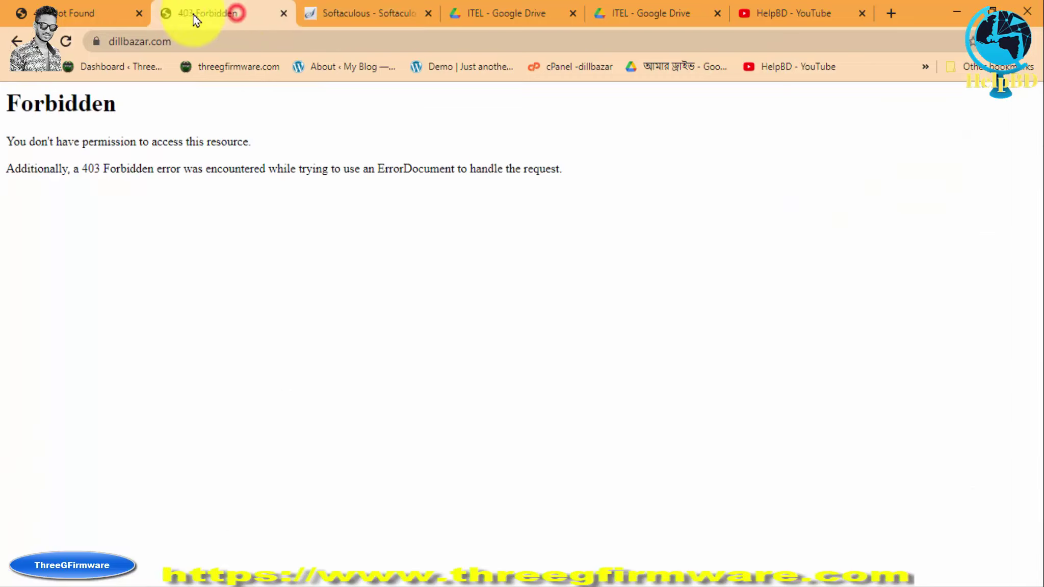
click(60, 11)
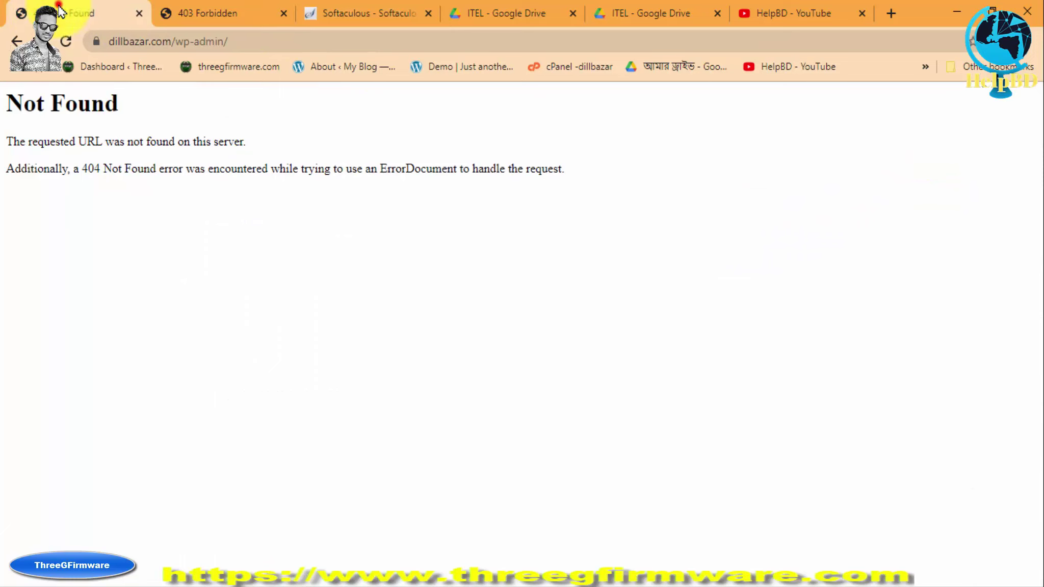
click(178, 42)
drag(198, 45, 245, 42)
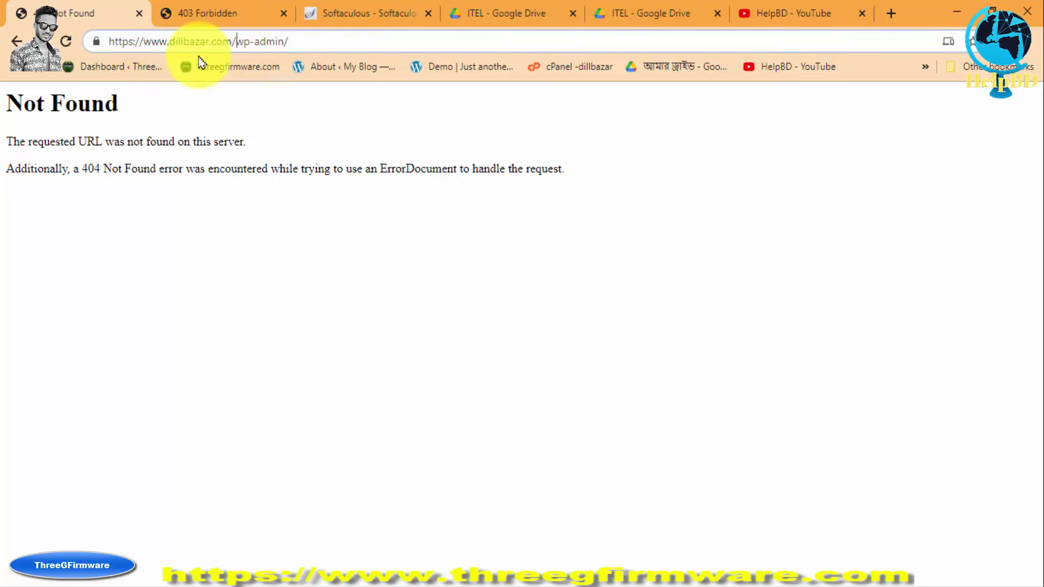
click(383, 18)
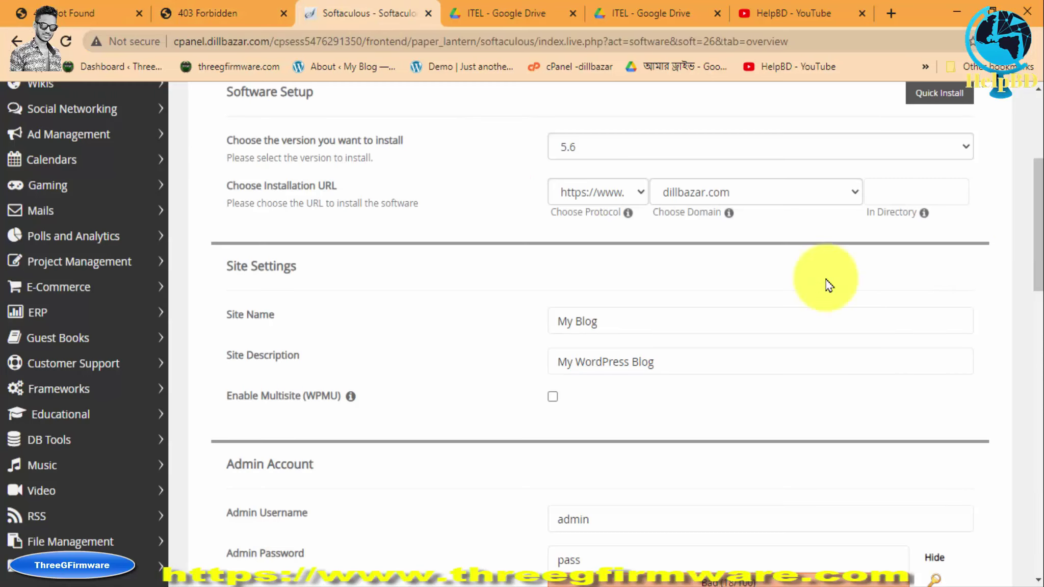
click(920, 192)
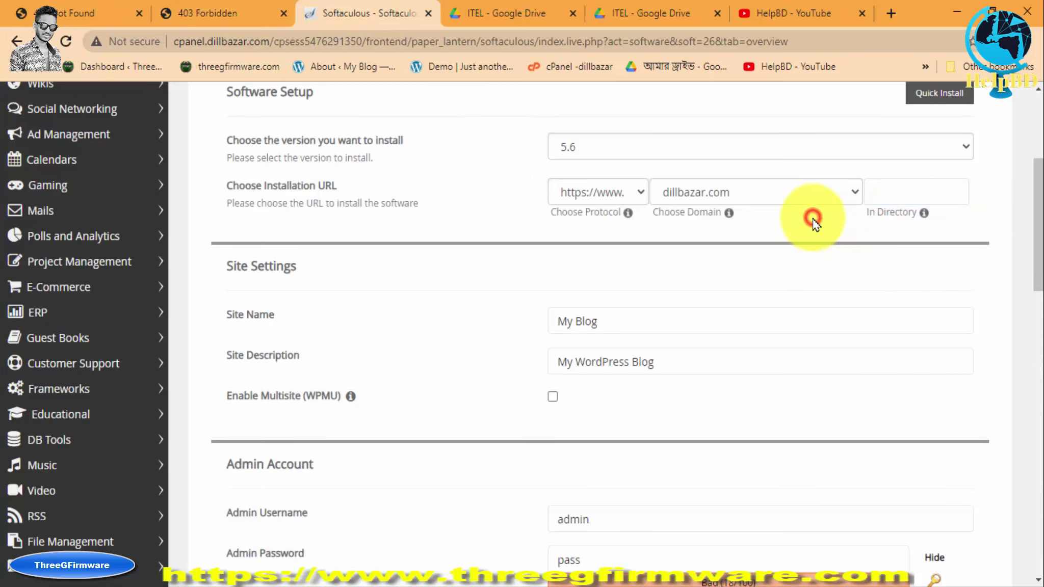
Step: Review the site name and site description in the Site Settings section of the installation form
scroll(813, 228, down, 2)
triple_click(687, 243)
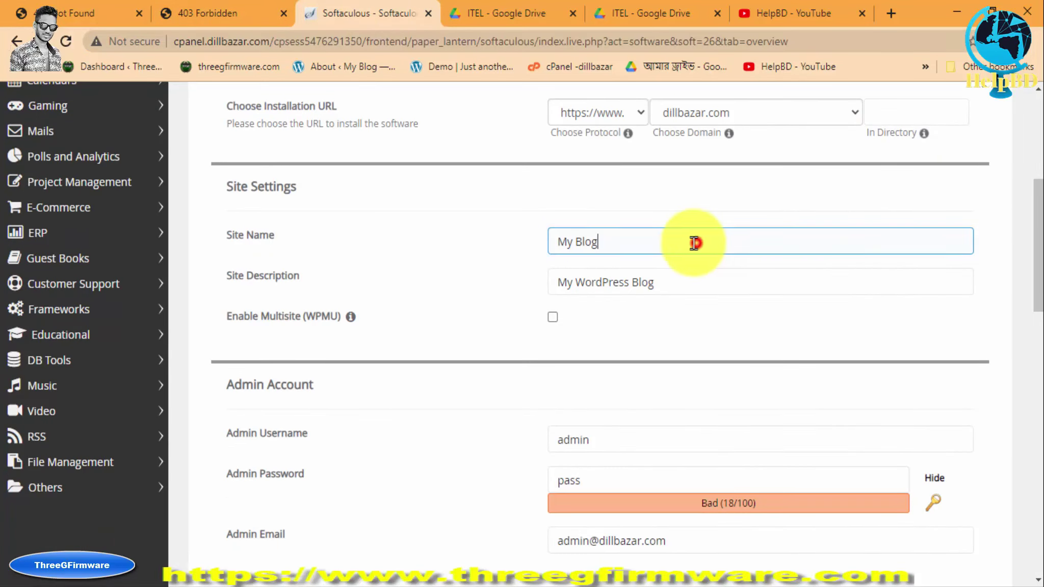
triple_click(710, 280)
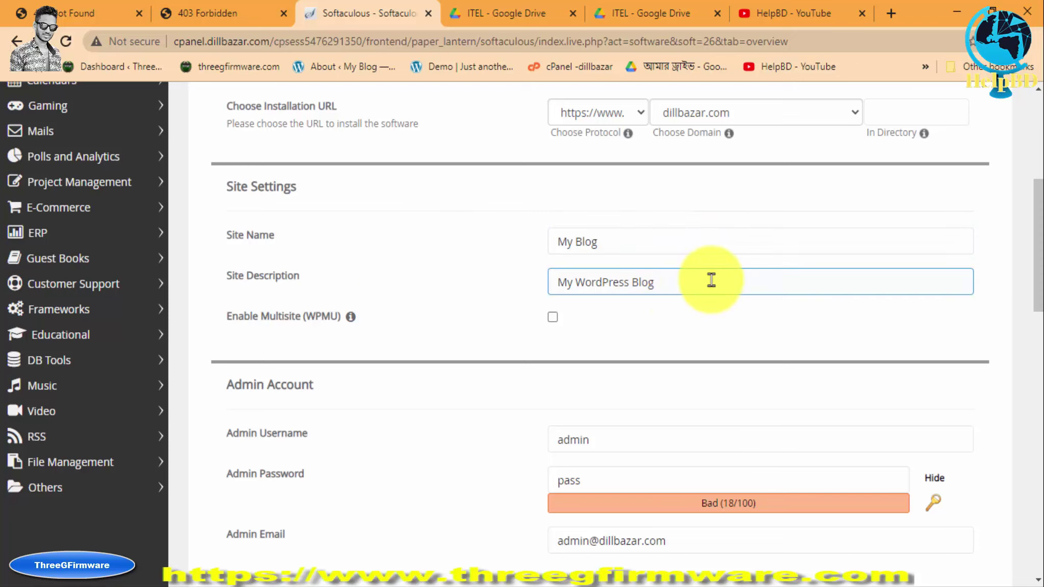
scroll(473, 281, down, 4)
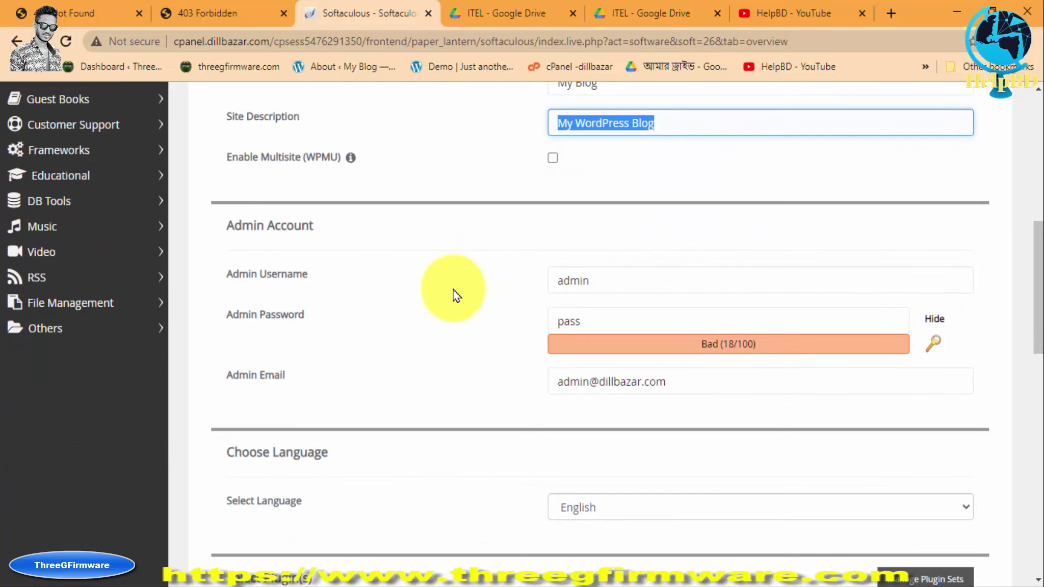
Step: Review the username, password and e-mail fields in the Admin Account section of the installation form
click(234, 280)
click(637, 274)
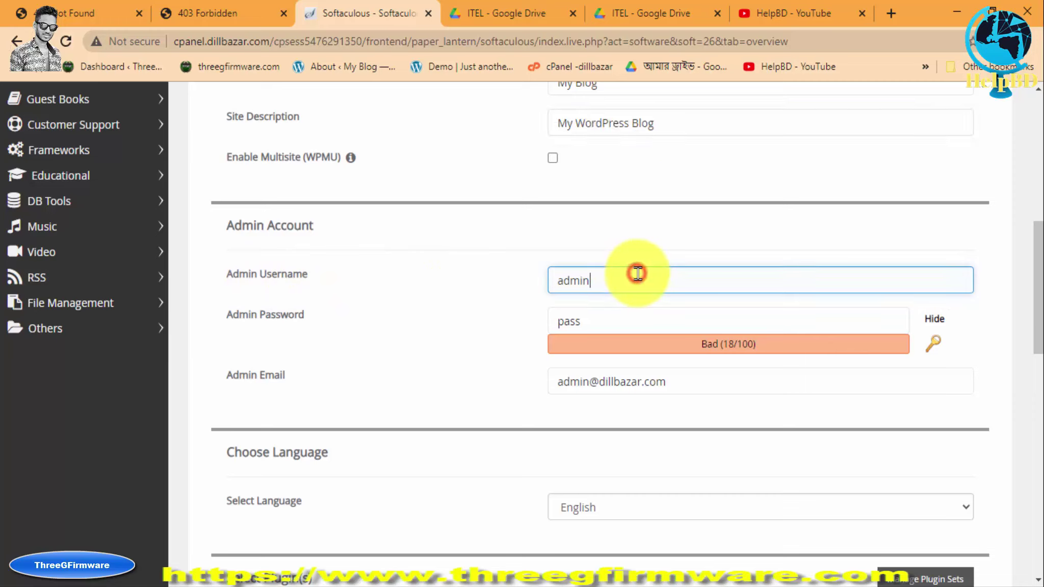
double_click(639, 274)
click(390, 285)
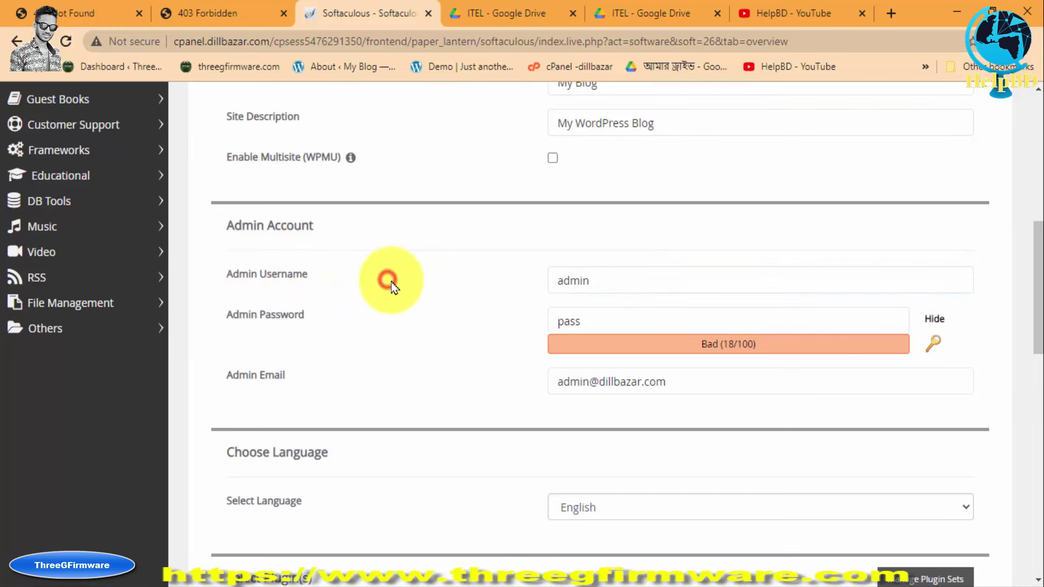
click(629, 319)
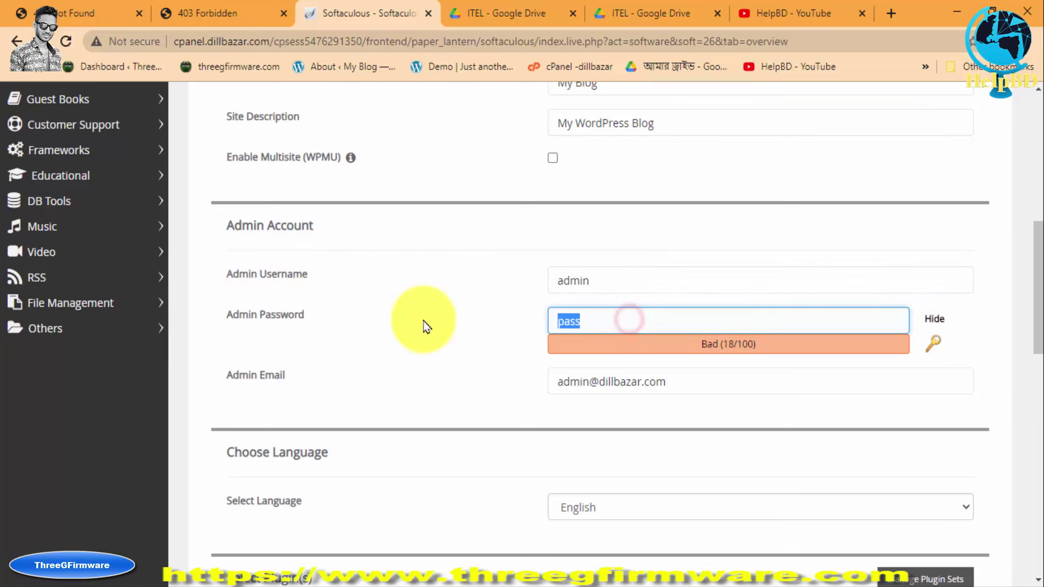
click(427, 324)
click(641, 327)
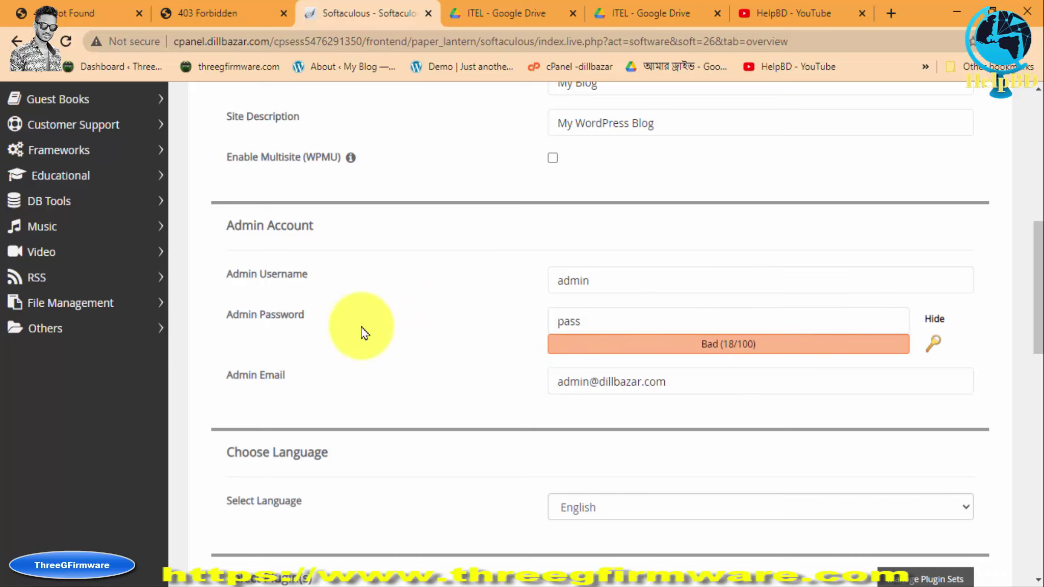
scroll(384, 326, down, 2)
click(587, 303)
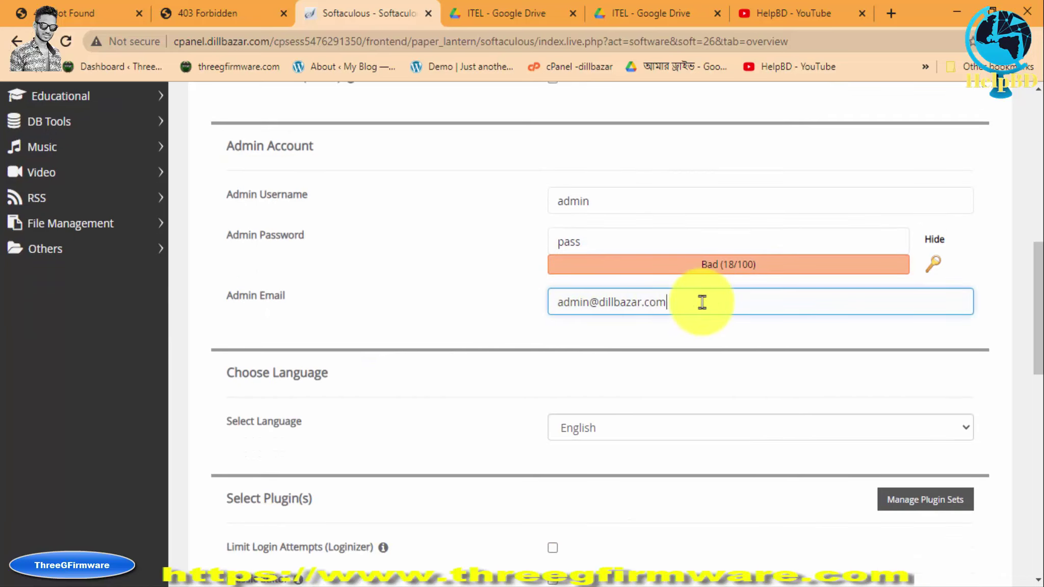
drag(699, 302, 403, 305)
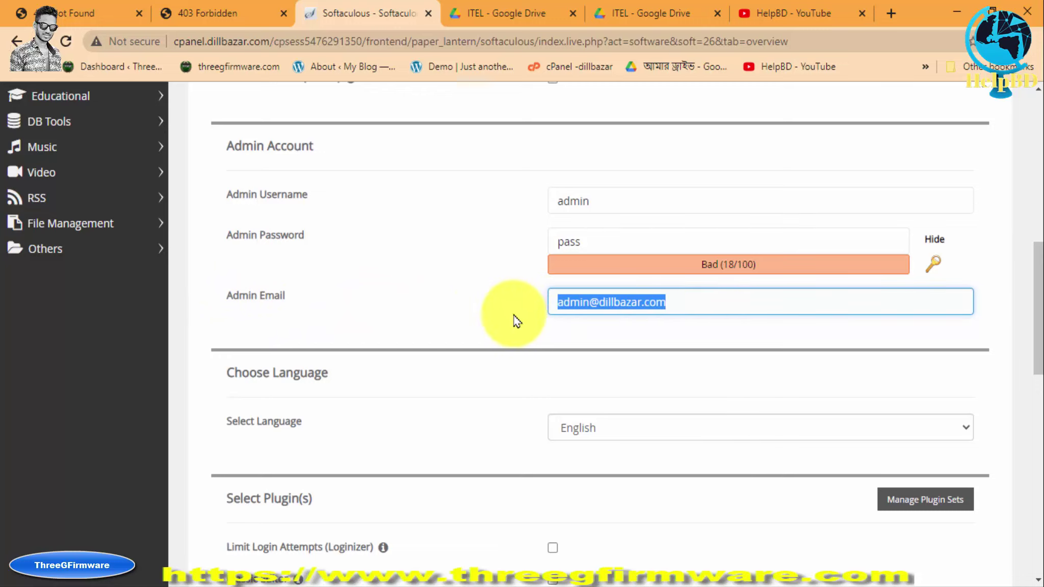
Step: Review the admin e-mail field, the rest of the Admin Account section and the Site Settings section of the installation form
click(477, 312)
click(676, 304)
double_click(678, 303)
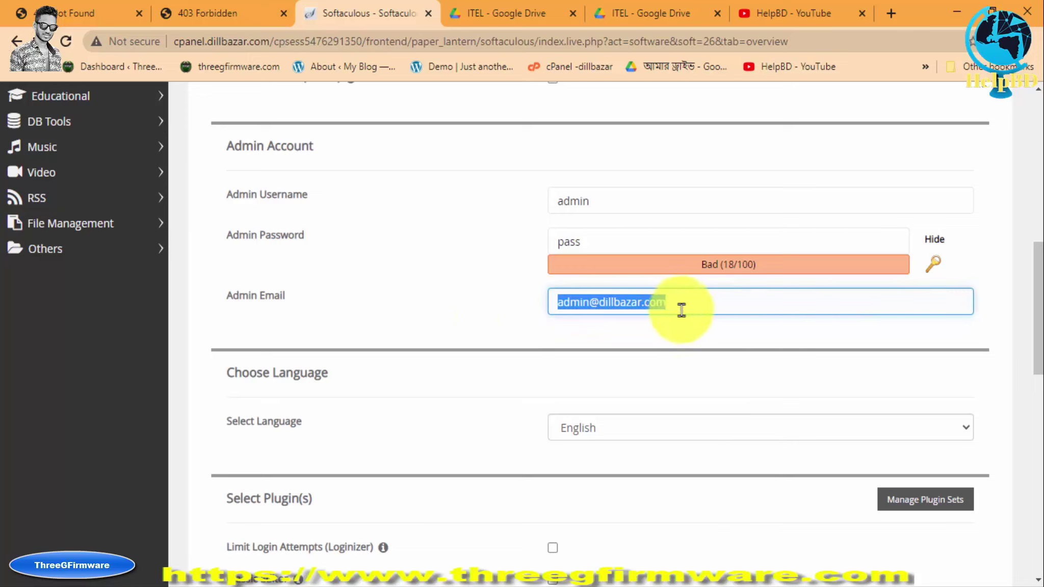
click(474, 320)
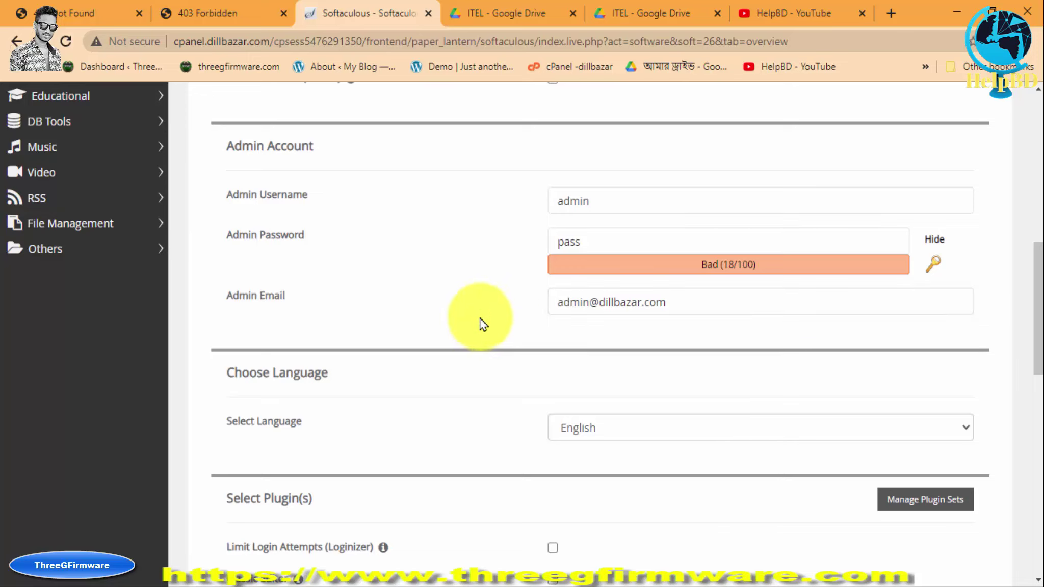
scroll(489, 317, up, 10)
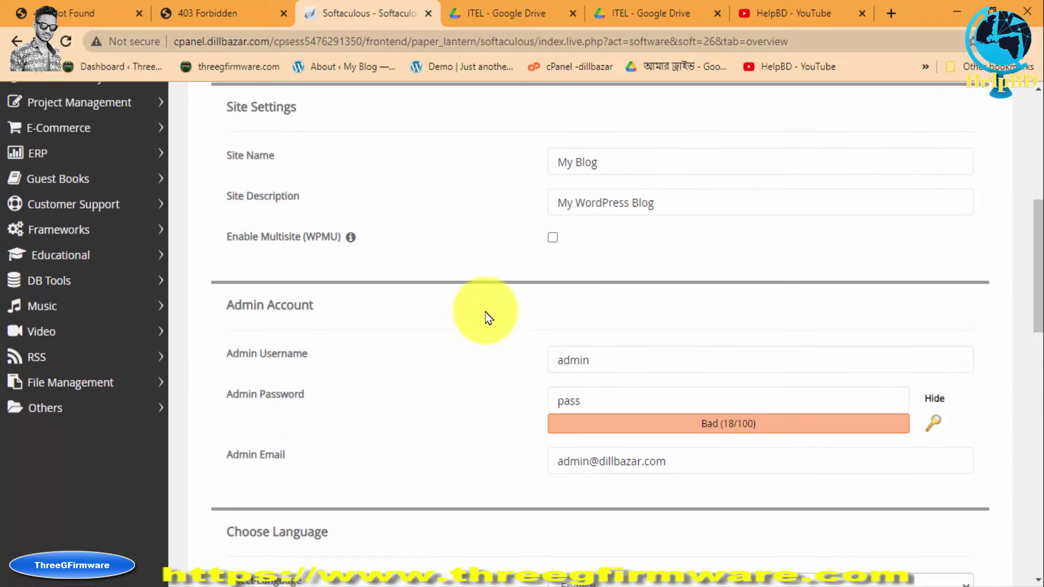
scroll(488, 317, down, 5)
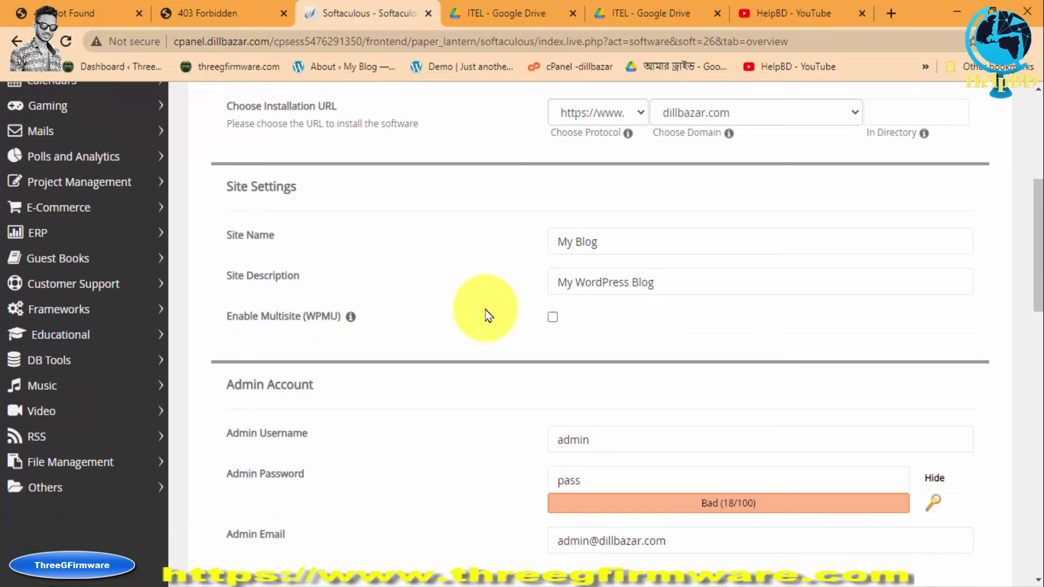
scroll(488, 317, down, 5)
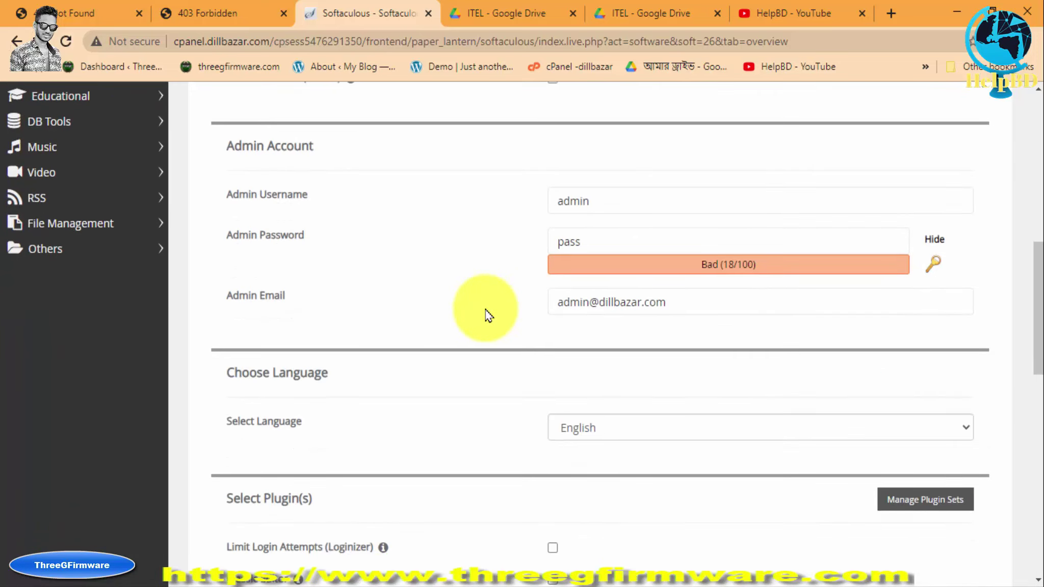
scroll(487, 316, up, 8)
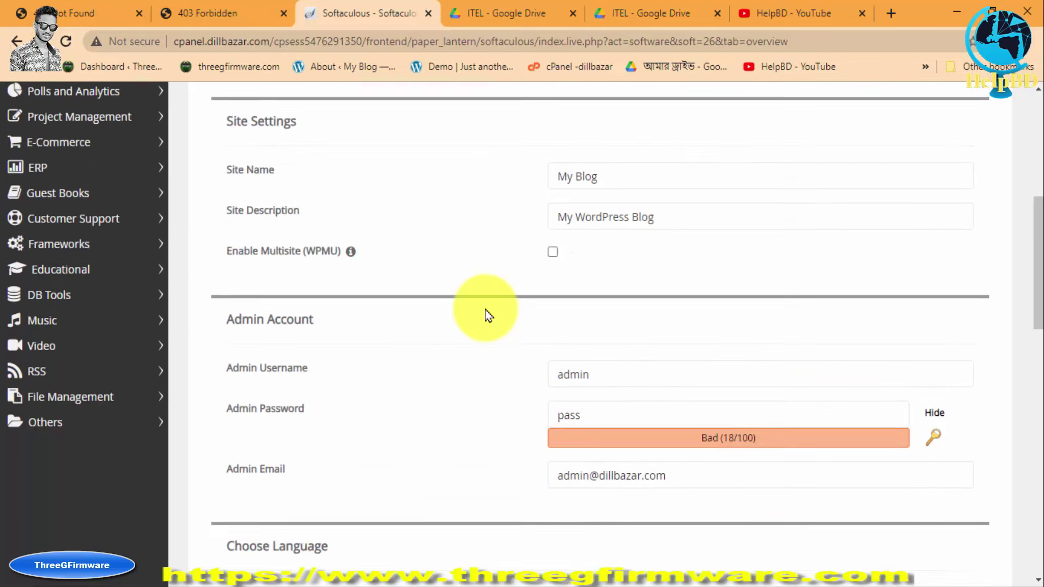
scroll(486, 314, down, 3)
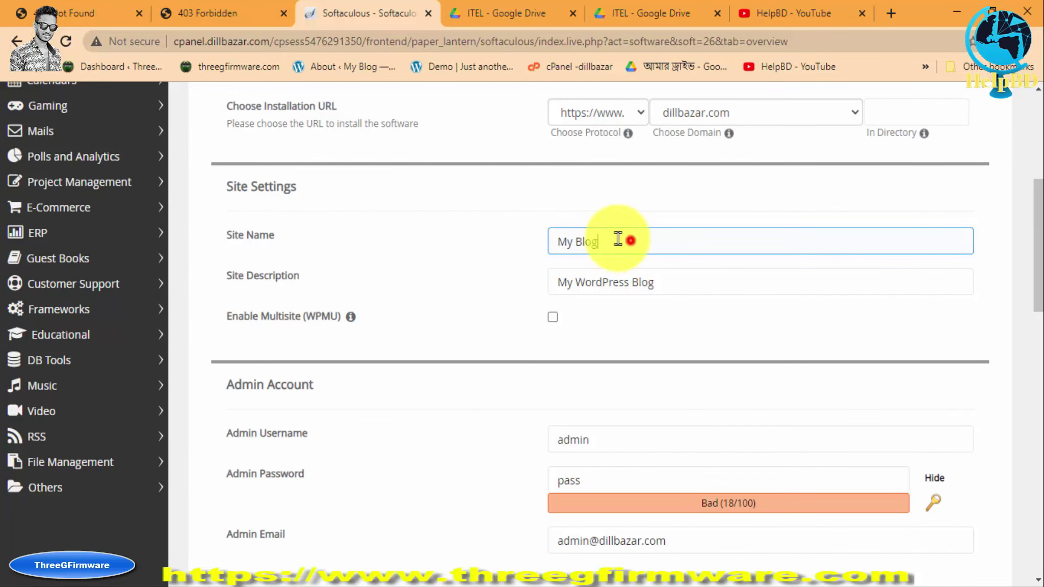
Step: Set the site name to Day News and the description to Day News My WordPress Blog, and fill in the admin username, password and e-mail
triple_click(617, 239)
triple_click(727, 270)
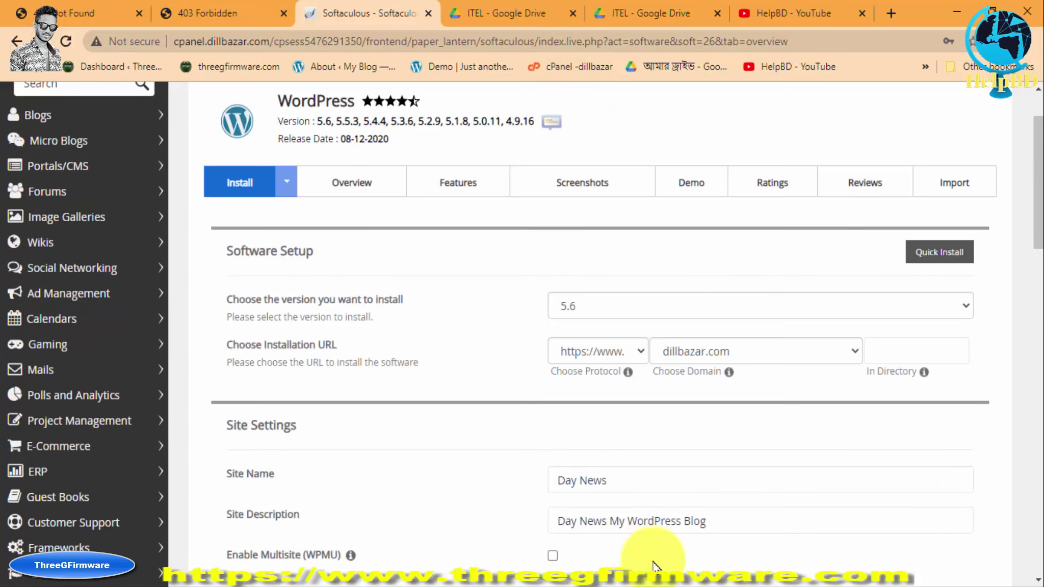
click(686, 509)
scroll(686, 508, down, 2)
click(642, 398)
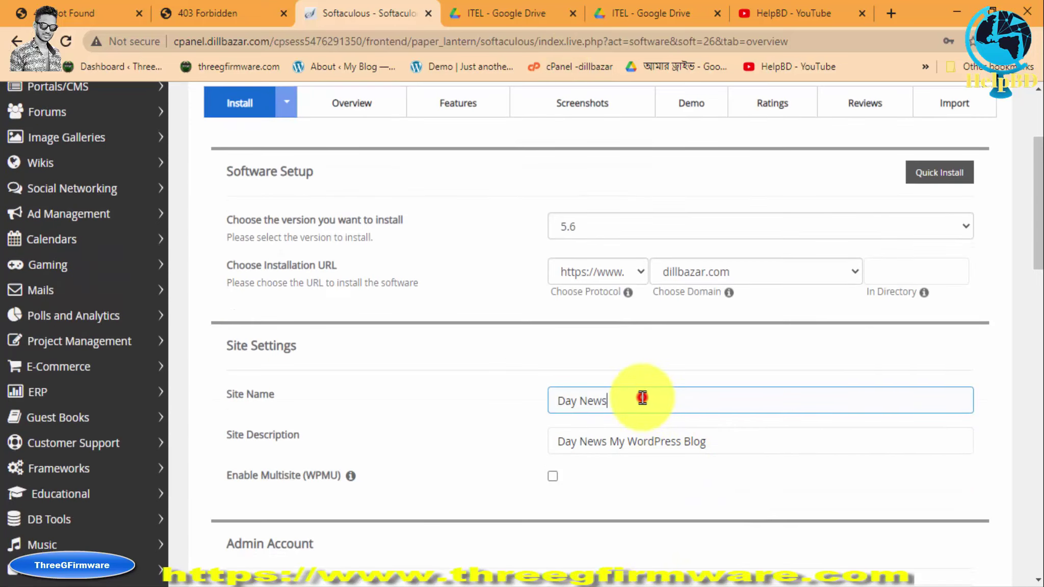
drag(703, 398, 524, 407)
click(515, 399)
scroll(552, 389, down, 2)
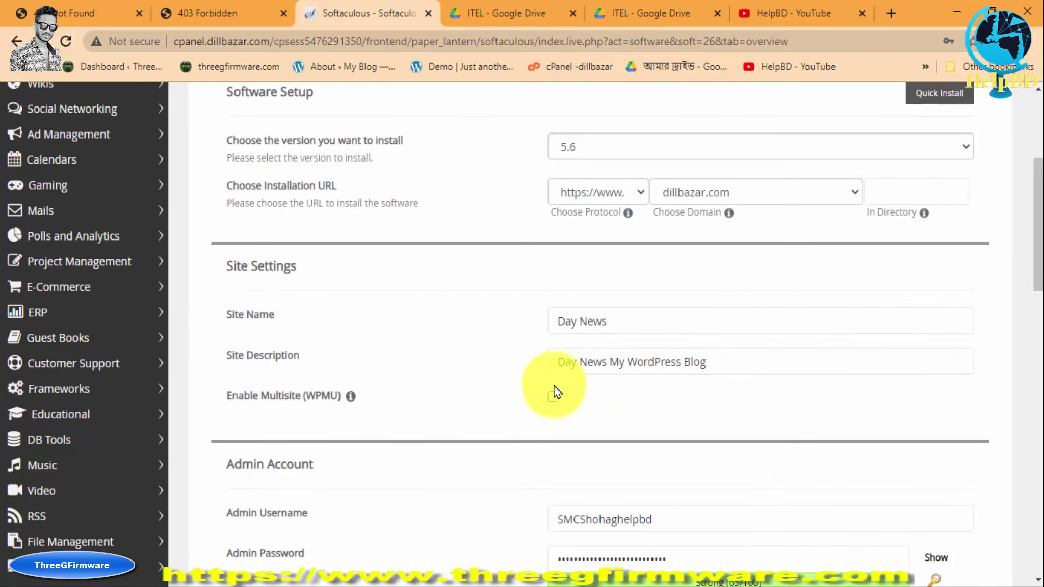
click(788, 351)
Step: Check the username, password and e-mail entered in the Admin Account section
scroll(719, 428, down, 6)
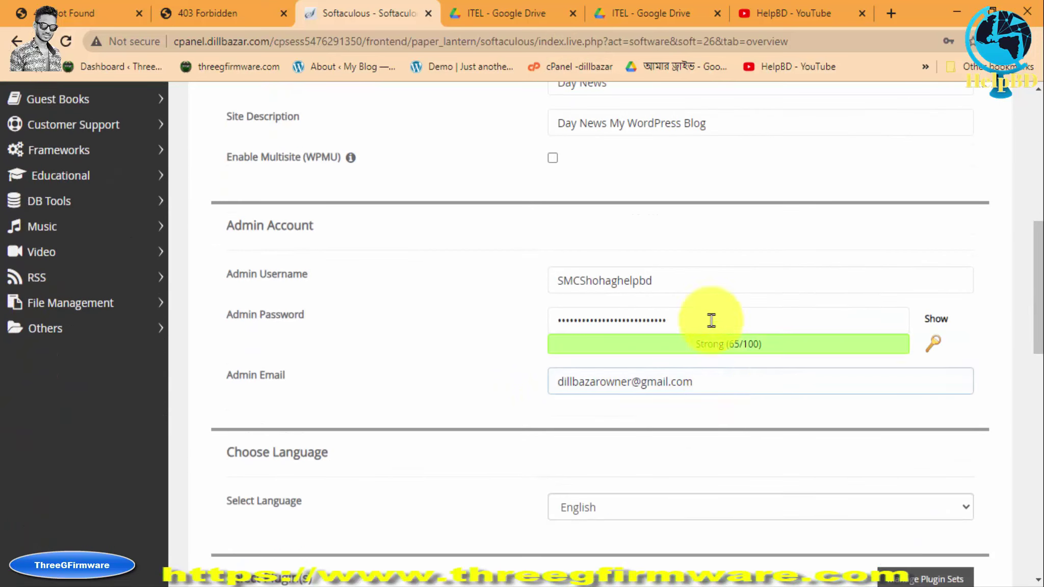
click(703, 278)
click(706, 310)
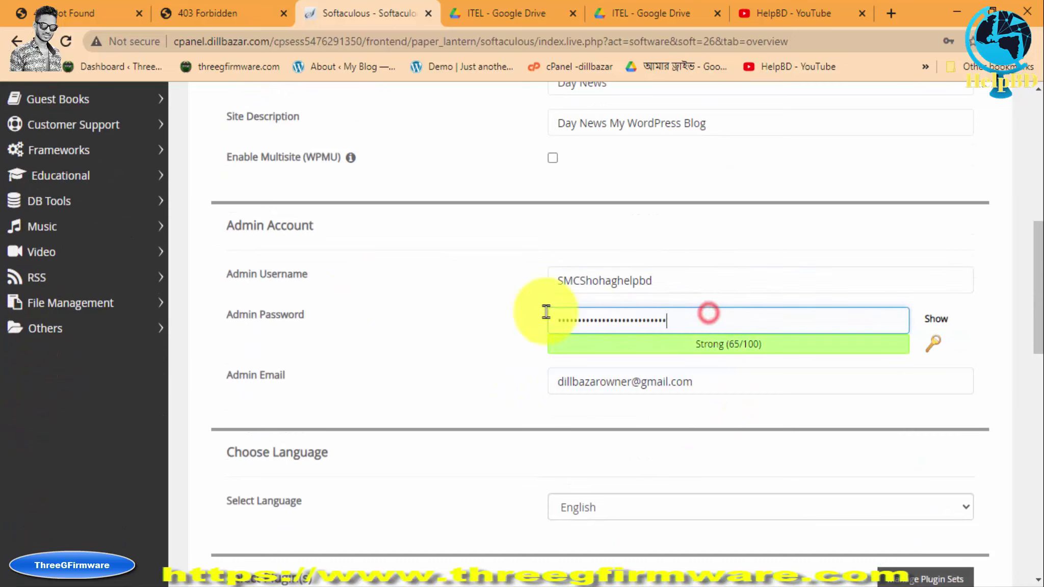
click(422, 311)
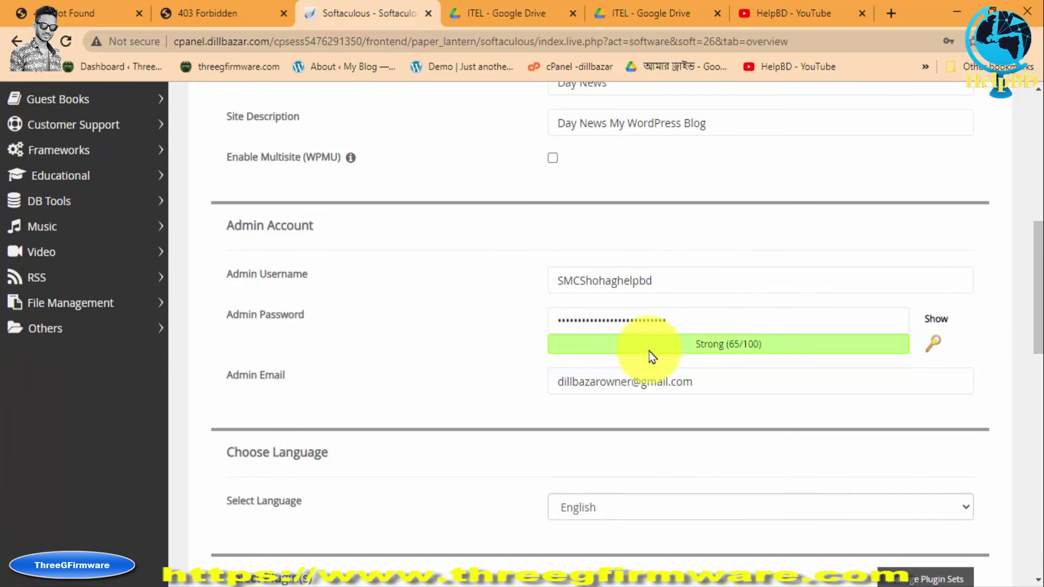
click(661, 321)
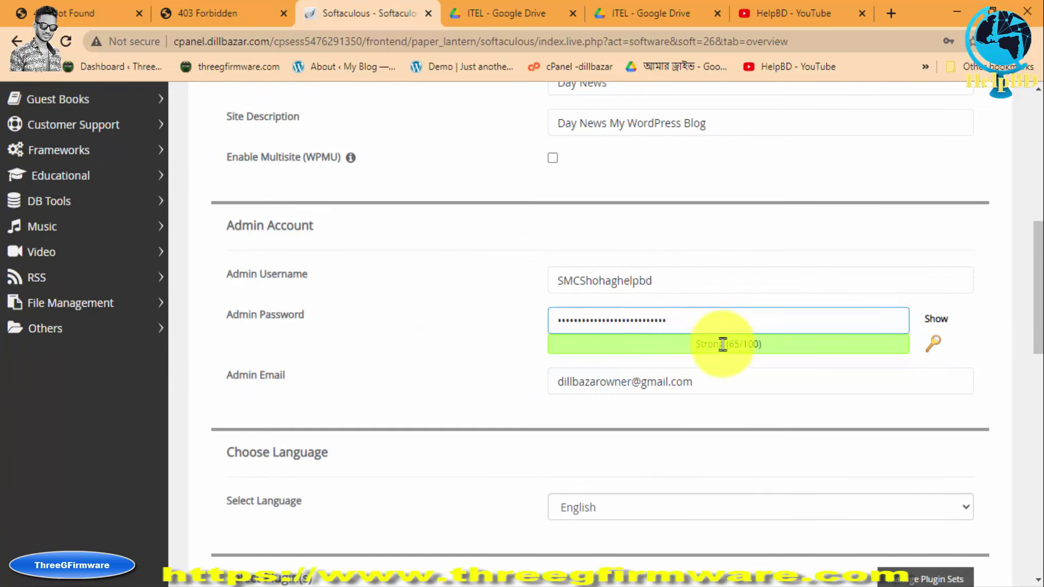
click(384, 324)
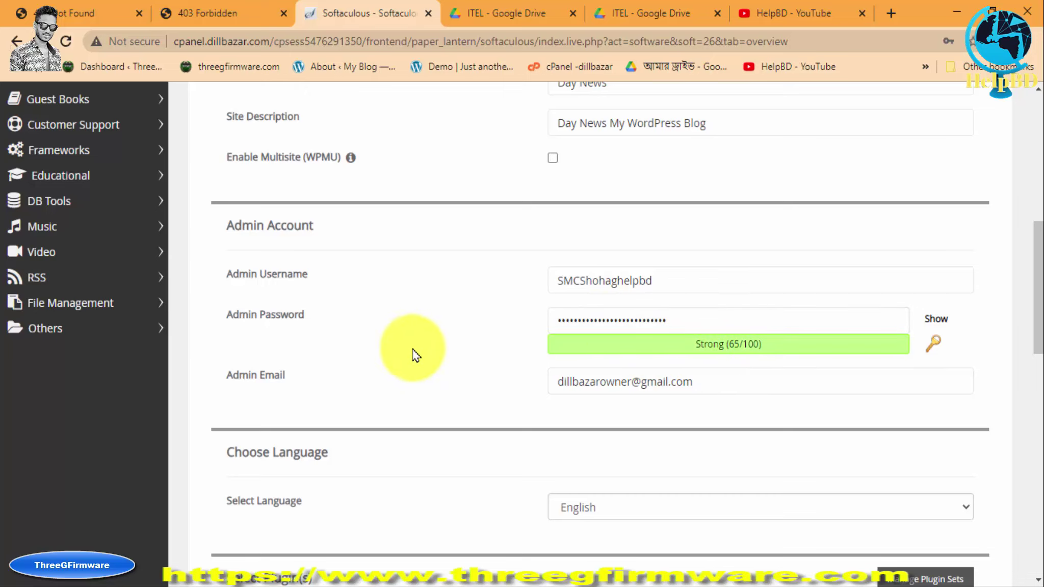
scroll(415, 354, down, 2)
click(720, 301)
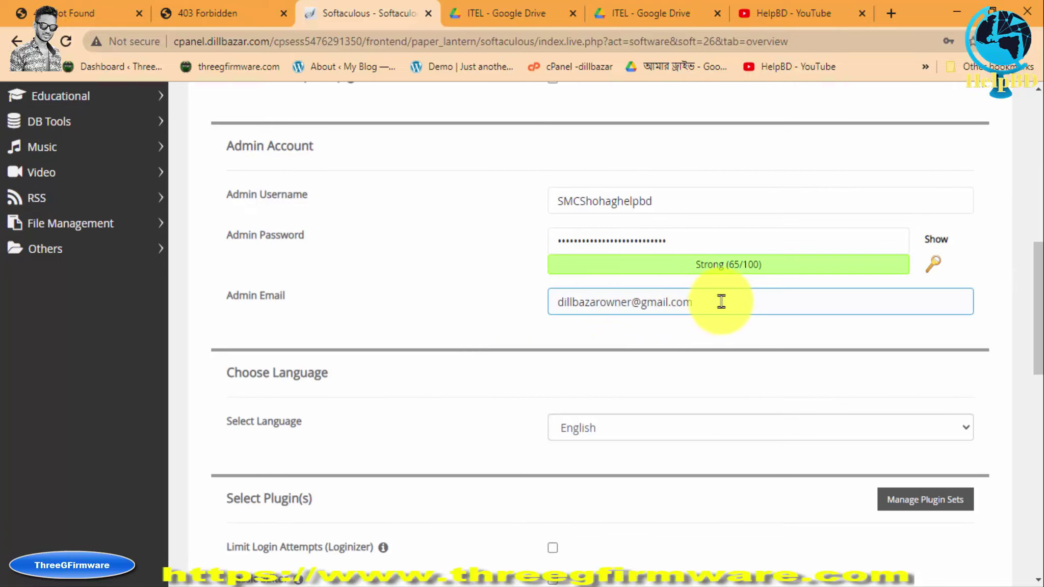
click(436, 320)
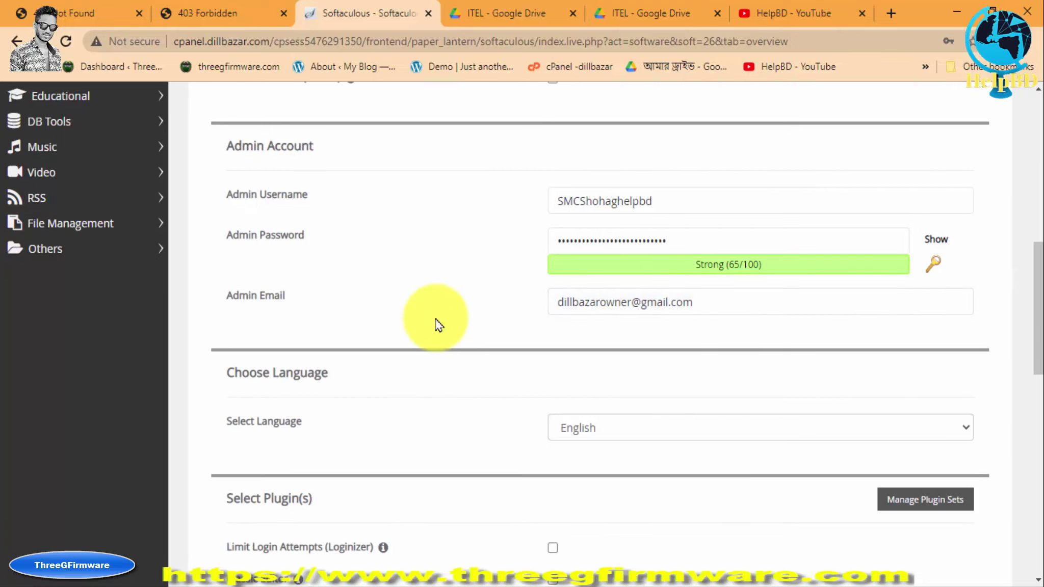
Step: Start the WordPress installation after rechecking the installation-details e-mail and the installation URL, and save the admin login in the browser
scroll(744, 322, down, 3)
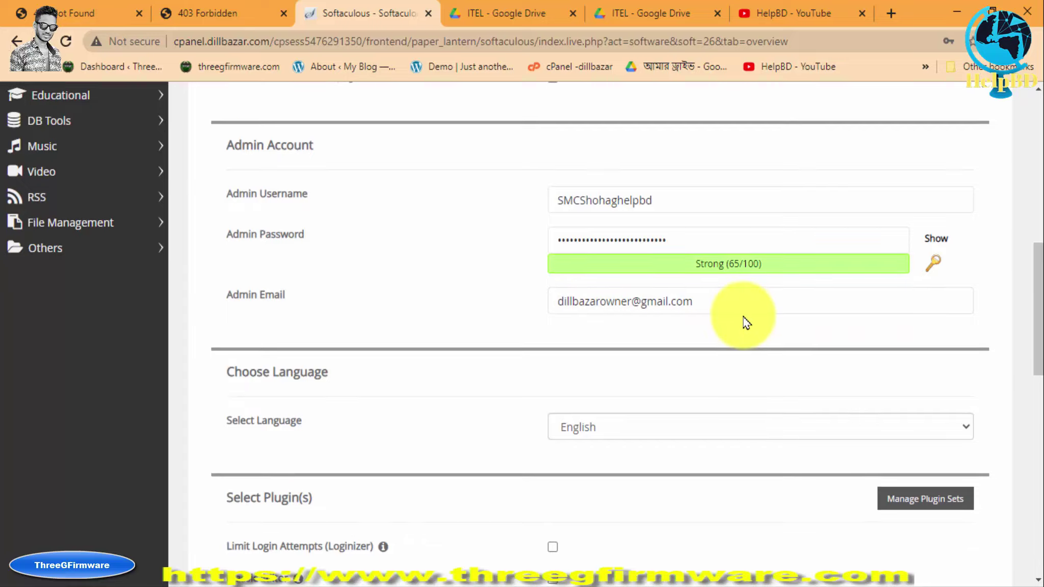
scroll(745, 321, down, 2)
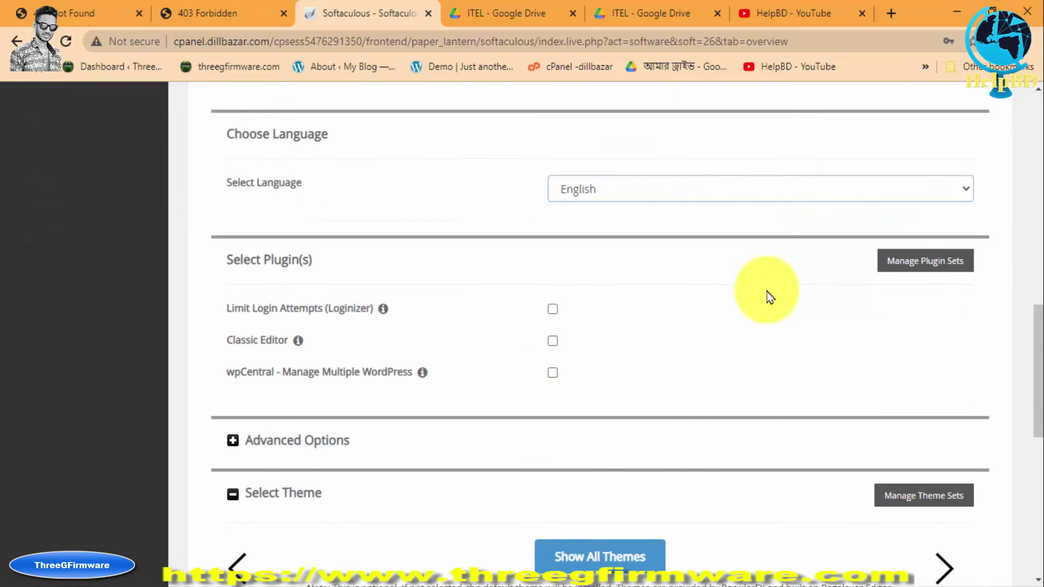
scroll(765, 274, down, 10)
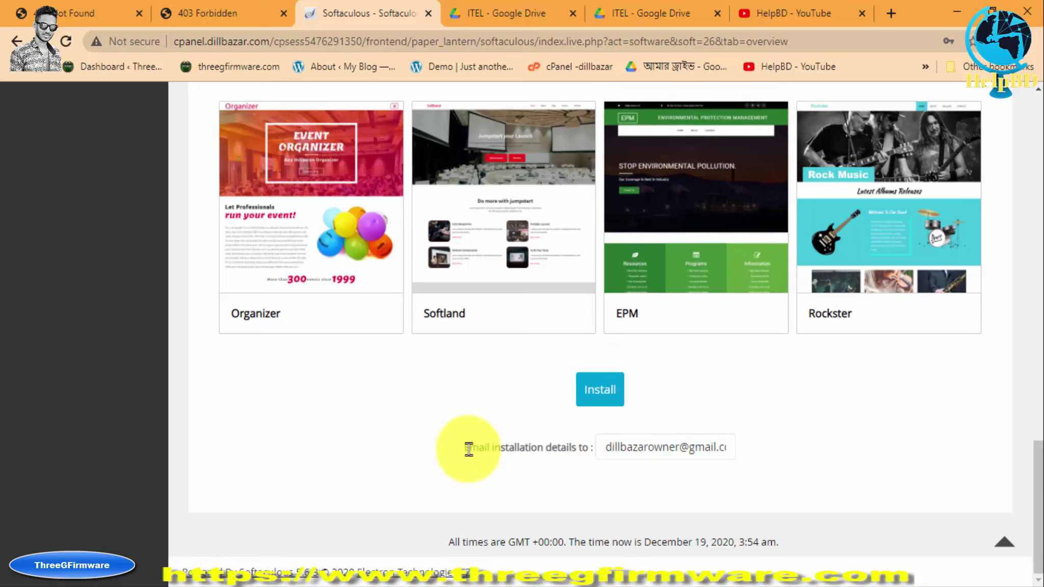
click(596, 447)
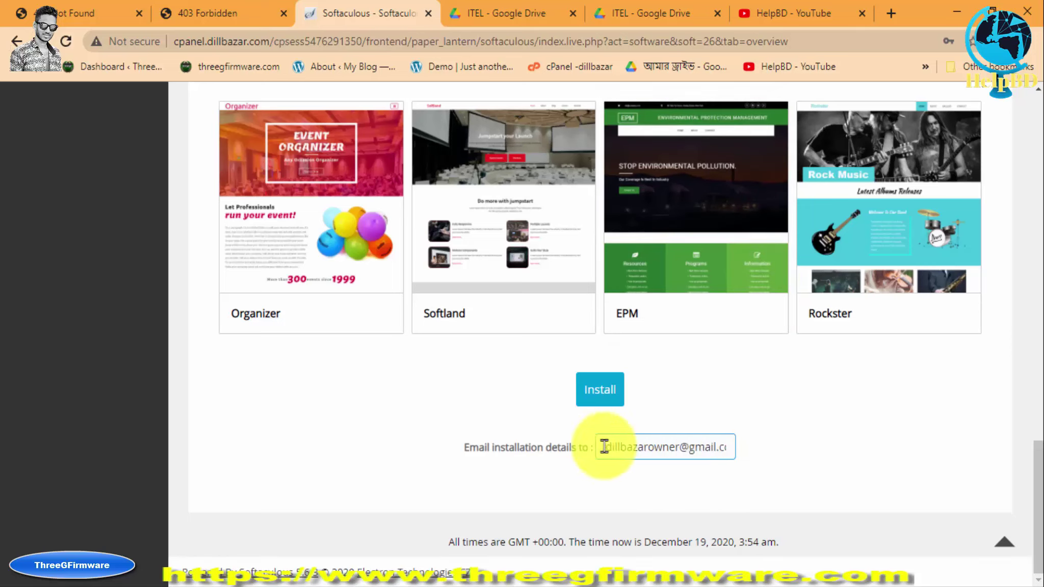
click(798, 453)
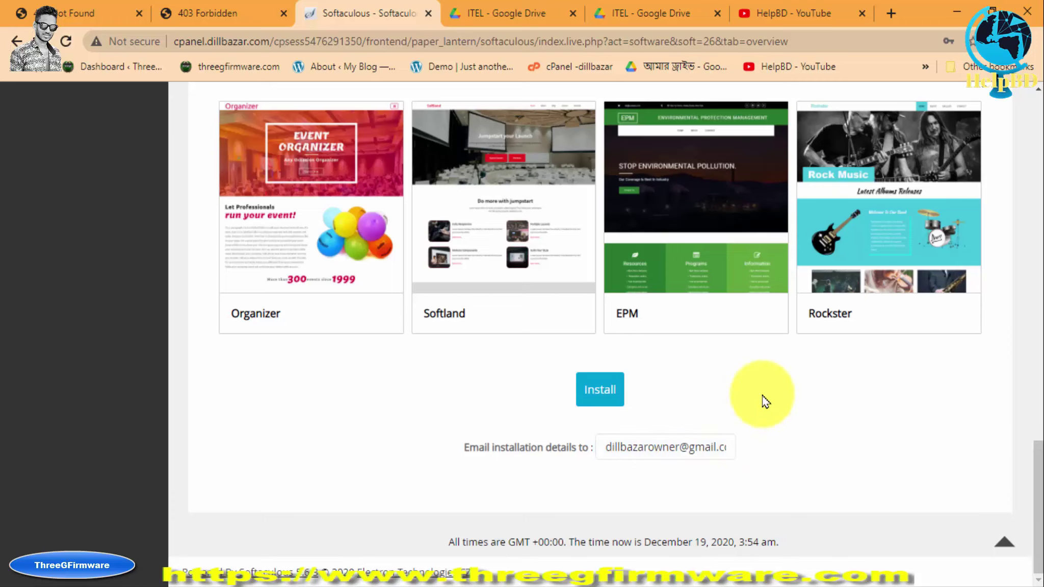
click(604, 395)
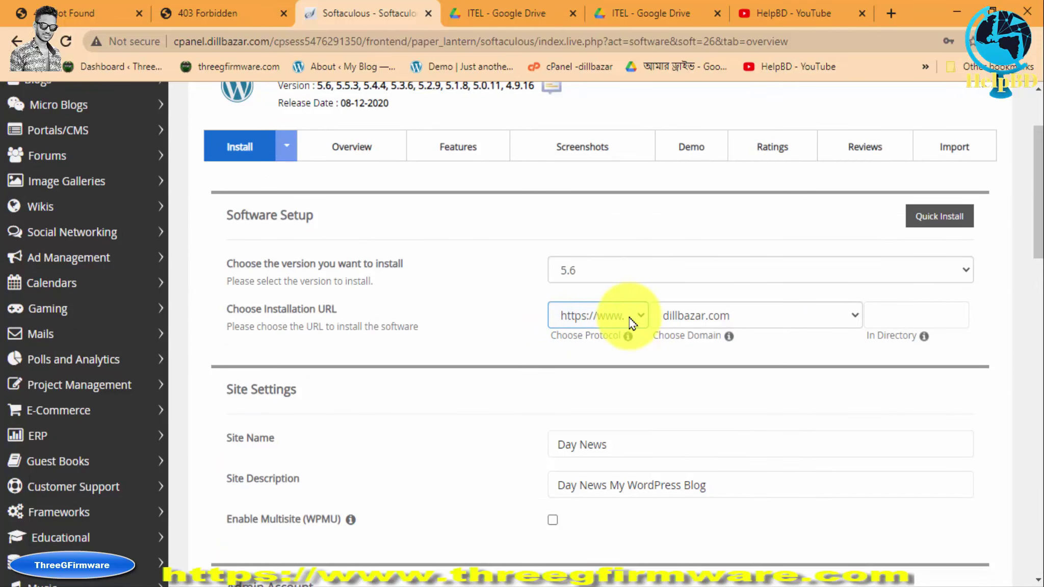
click(920, 312)
click(473, 396)
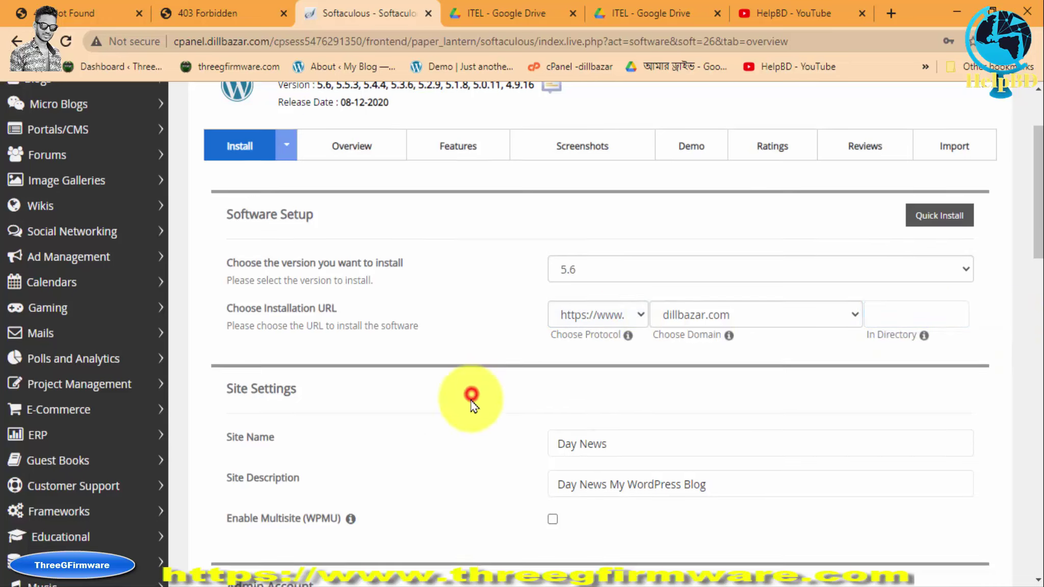
scroll(473, 408, down, 8)
scroll(473, 419, down, 10)
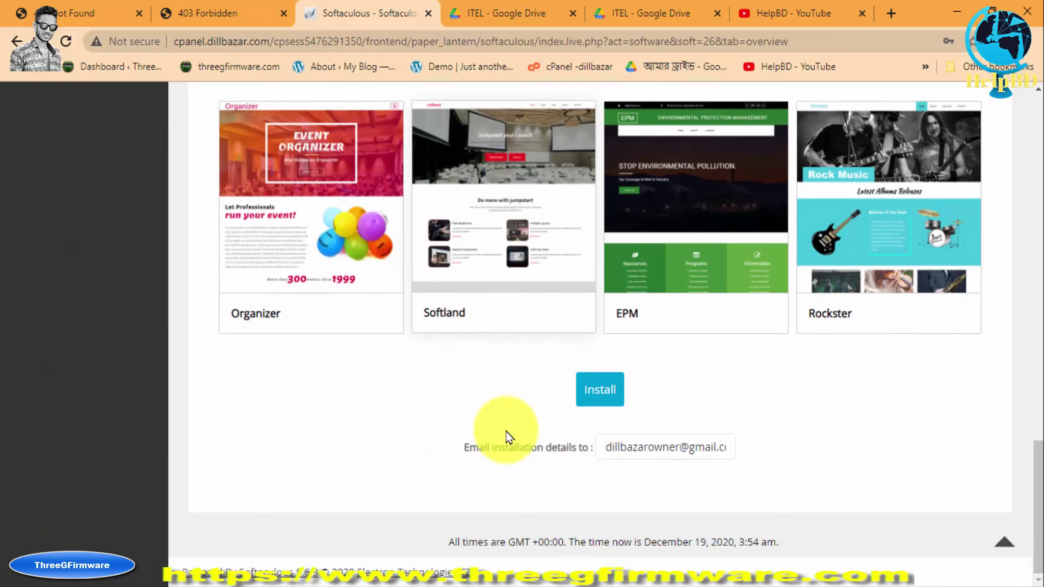
click(599, 393)
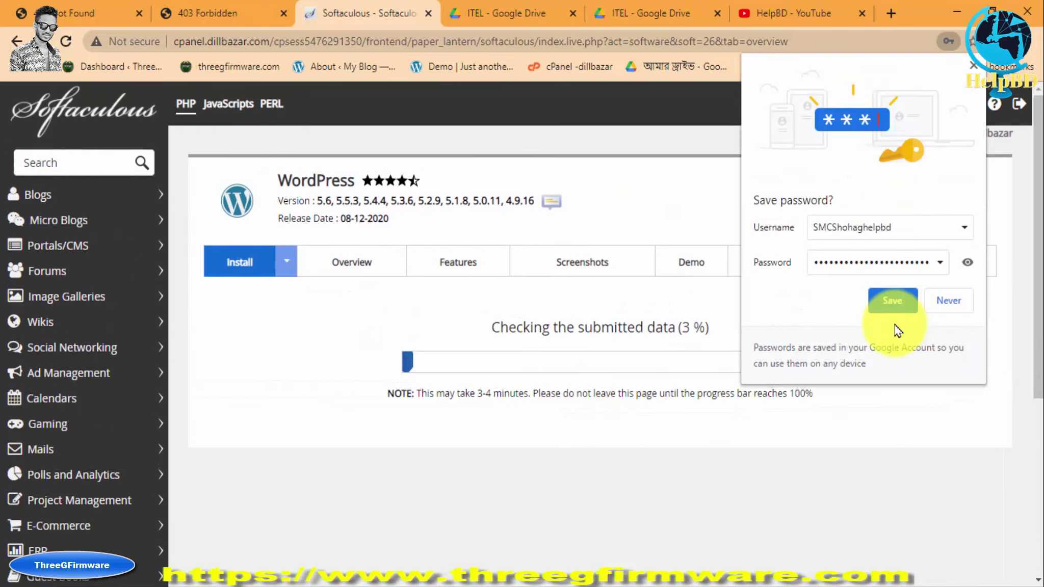
click(893, 304)
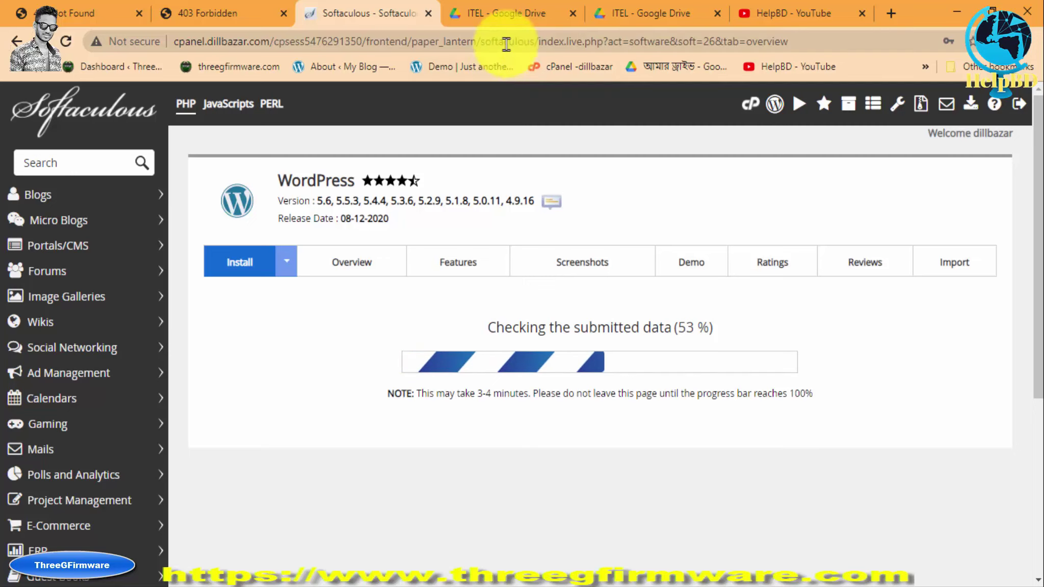
Step: Switch to Google Drive, look through the ITEL folders in both open accounts, and view the items shared with the first account
click(507, 22)
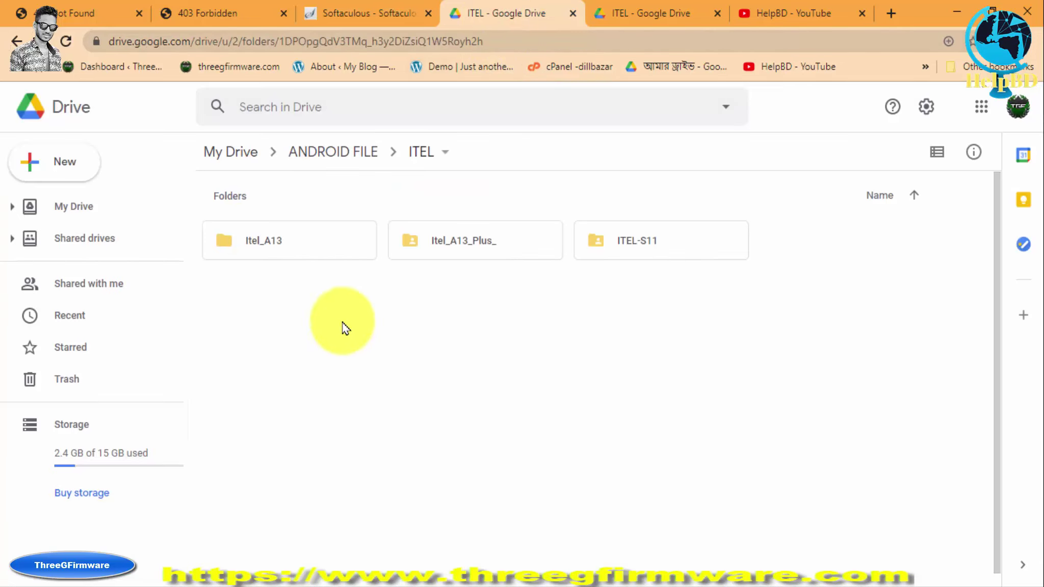
click(366, 20)
click(518, 13)
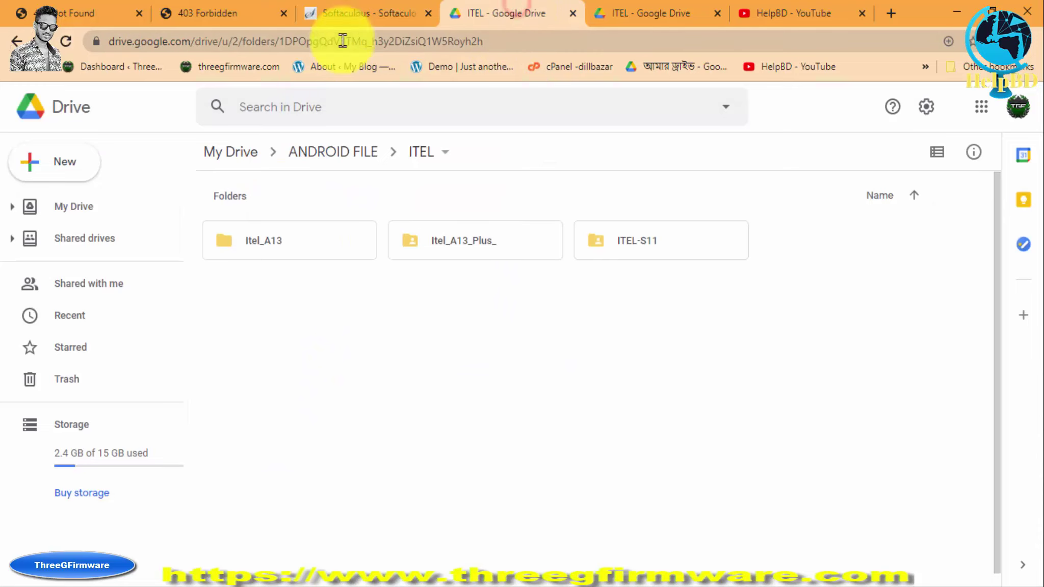
click(357, 20)
click(503, 12)
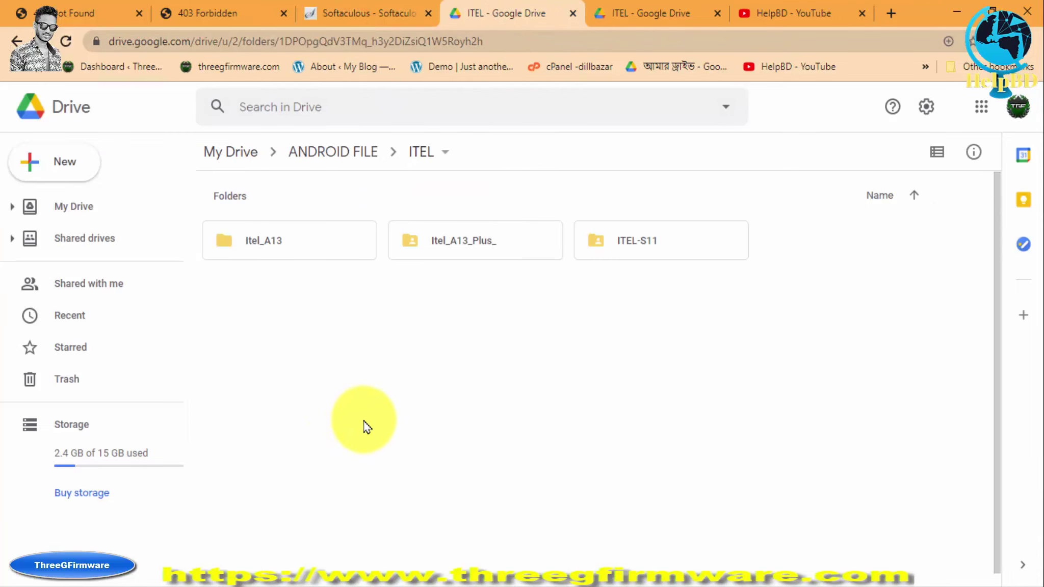
click(637, 15)
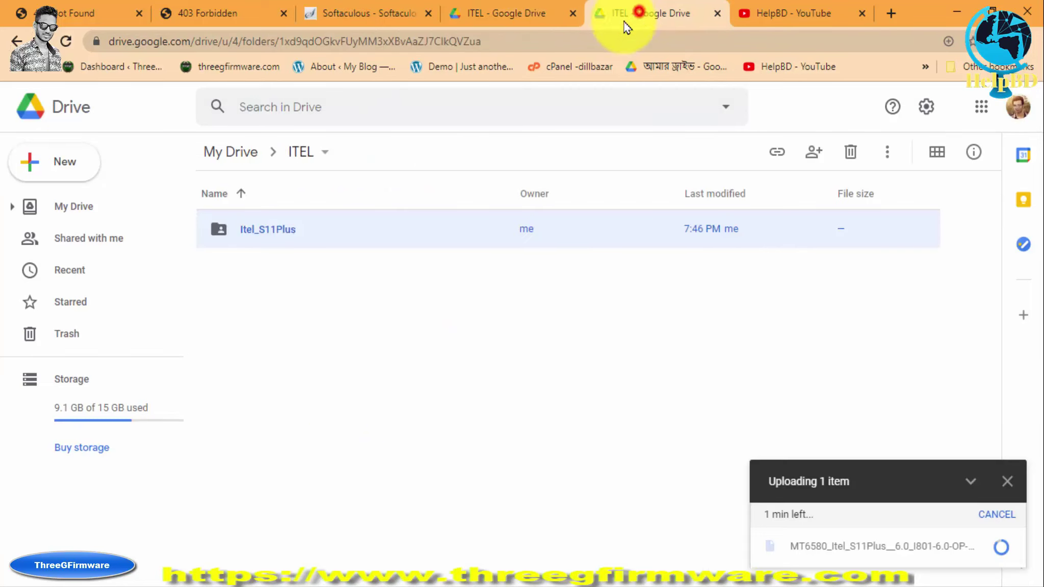
click(498, 18)
click(662, 16)
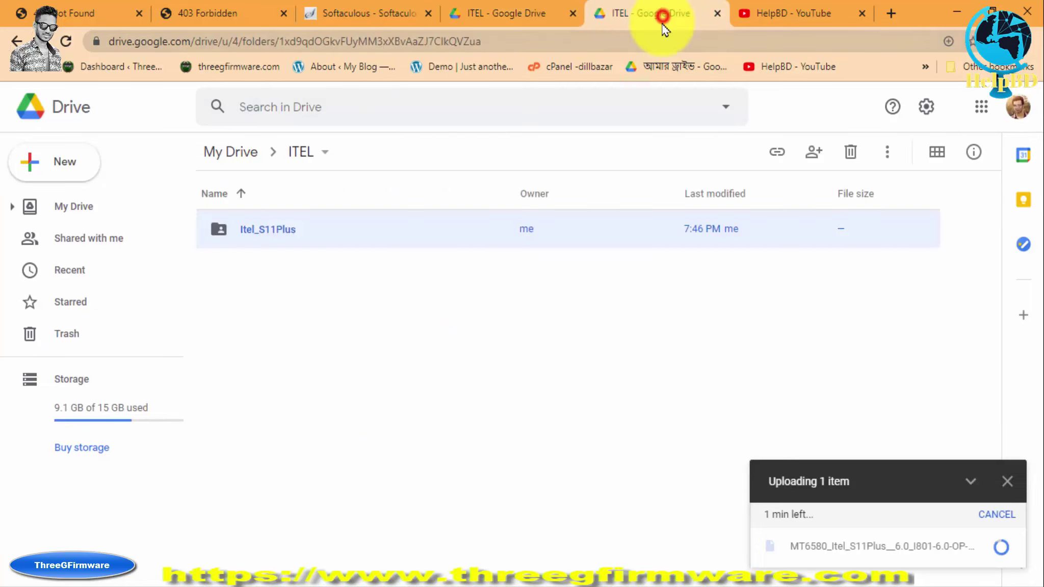
click(528, 251)
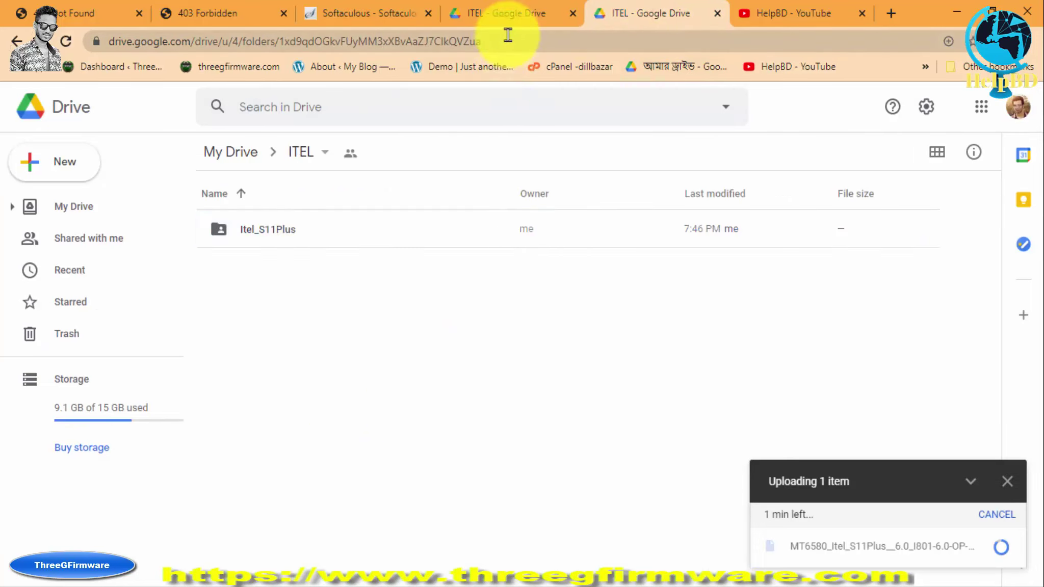
click(502, 15)
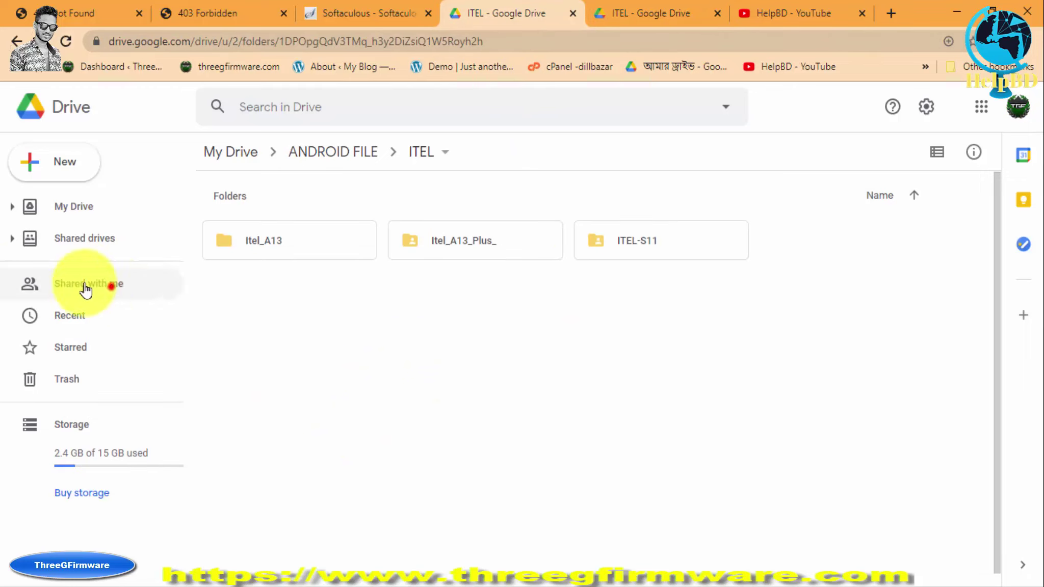
click(102, 285)
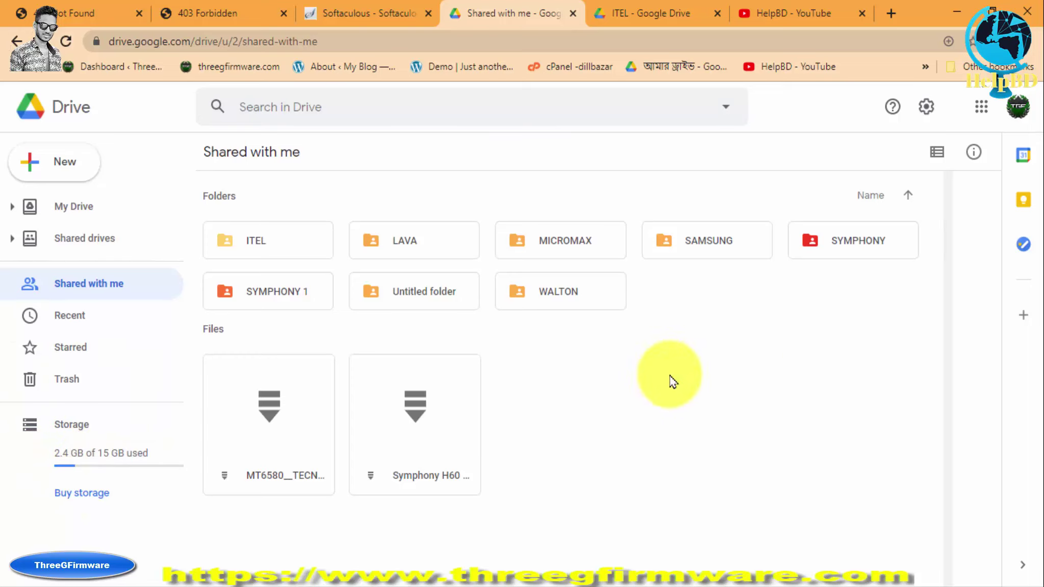
Step: Check the file upload in the Google Drive ITEL folder and the WordPress installation progress in Softaculous
click(657, 15)
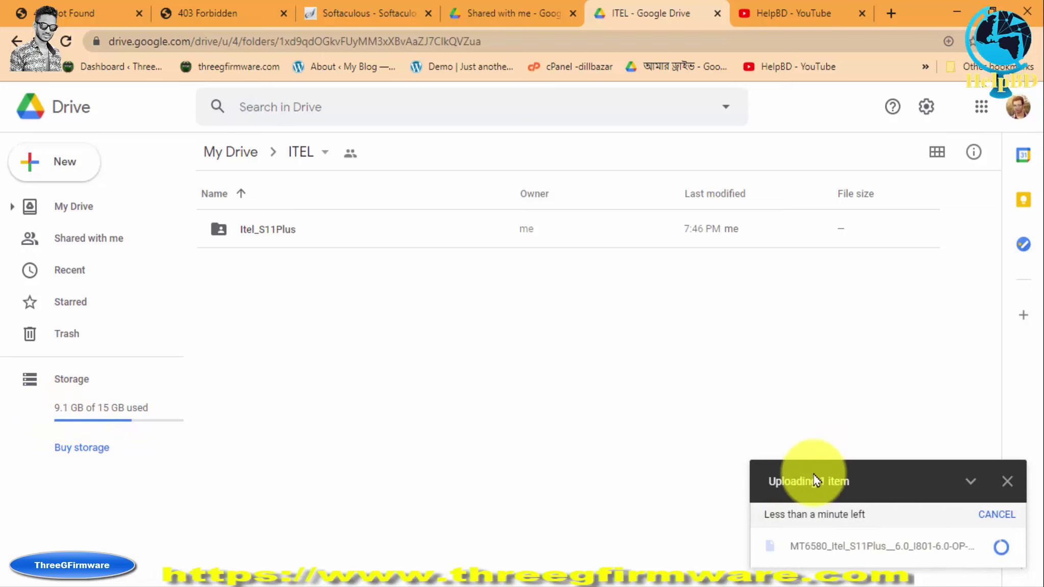
click(361, 15)
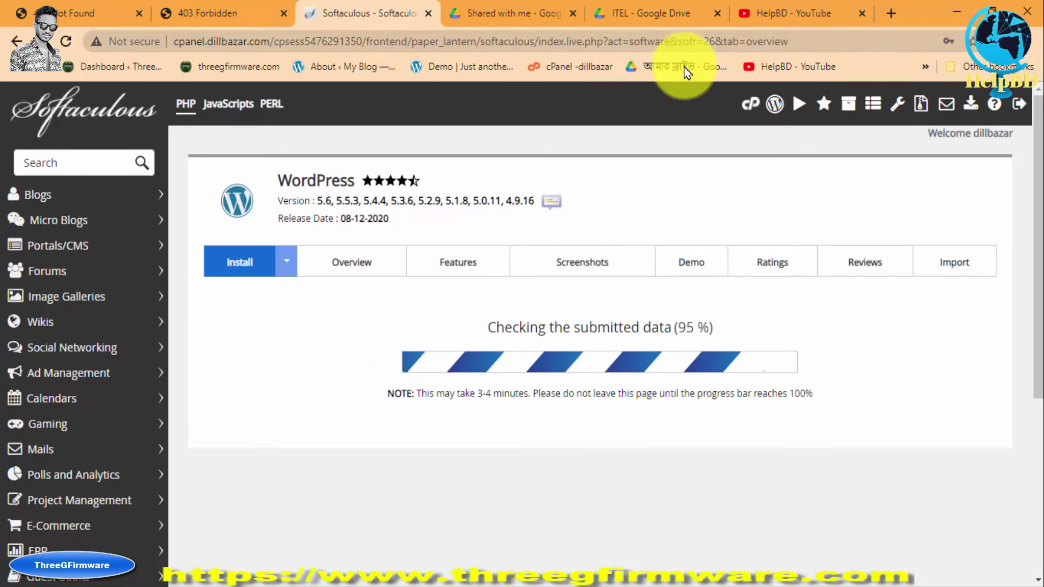
click(561, 14)
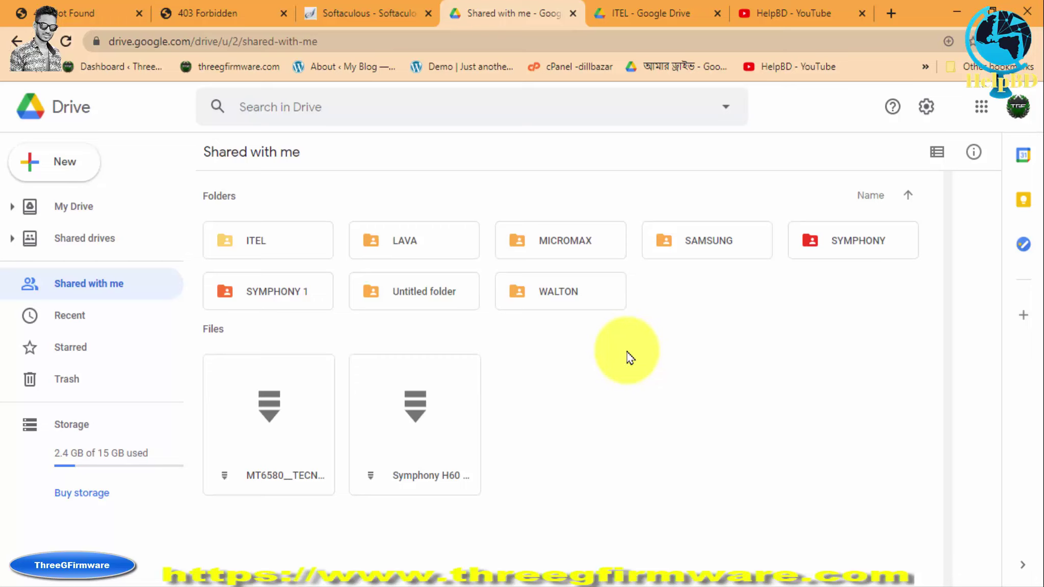
click(658, 14)
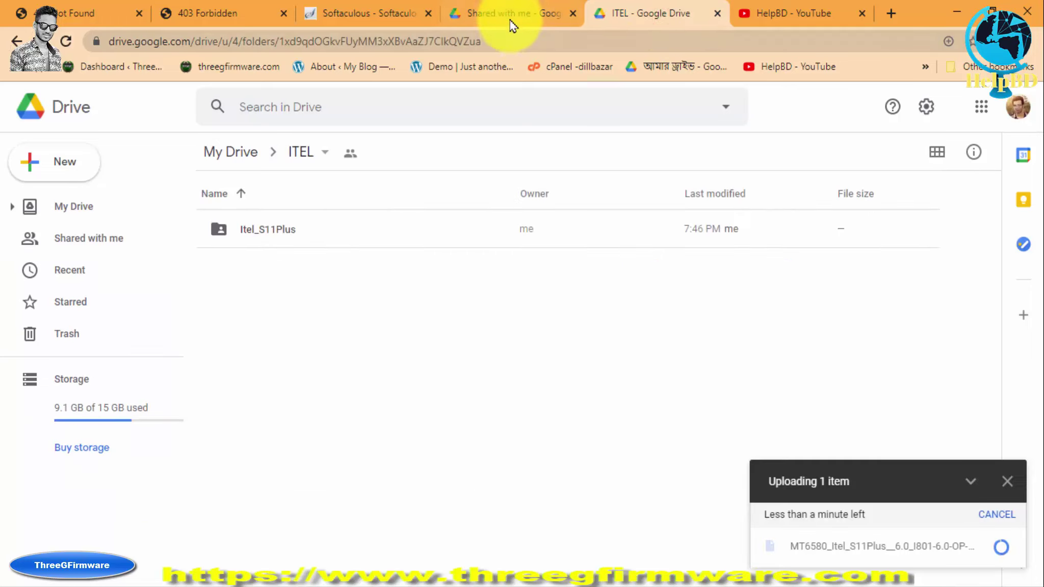
click(512, 23)
click(388, 16)
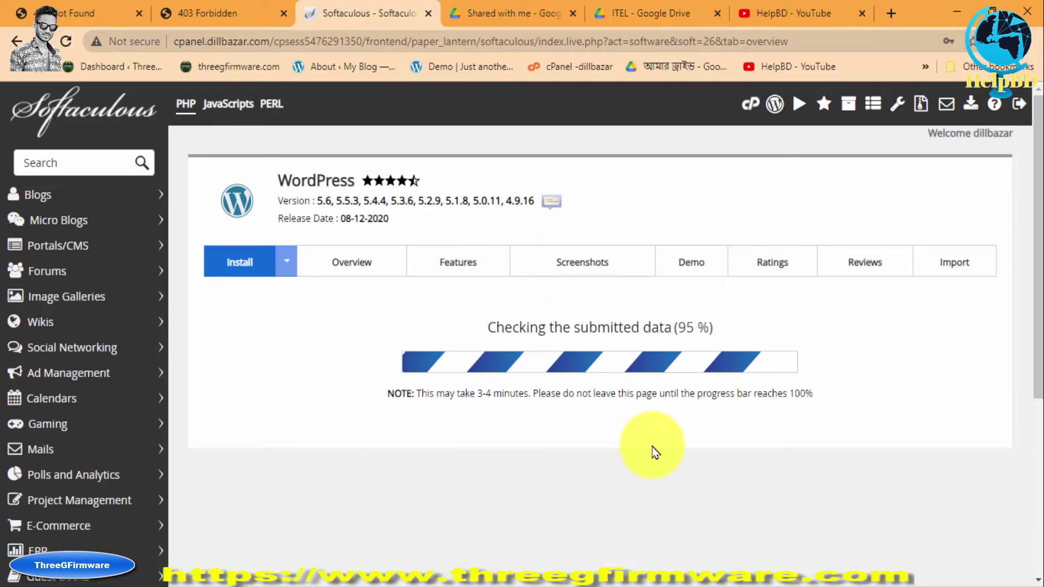
Step: Review the Current Installations list on the Softaculous WordPress overview page
scroll(489, 291, up, 4)
scroll(471, 336, down, 3)
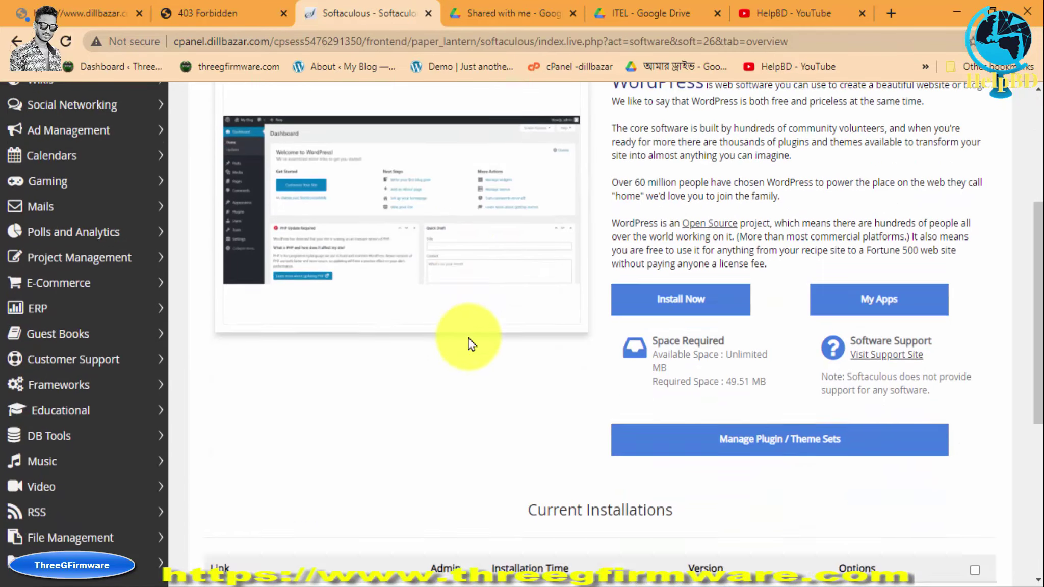
scroll(471, 344, down, 4)
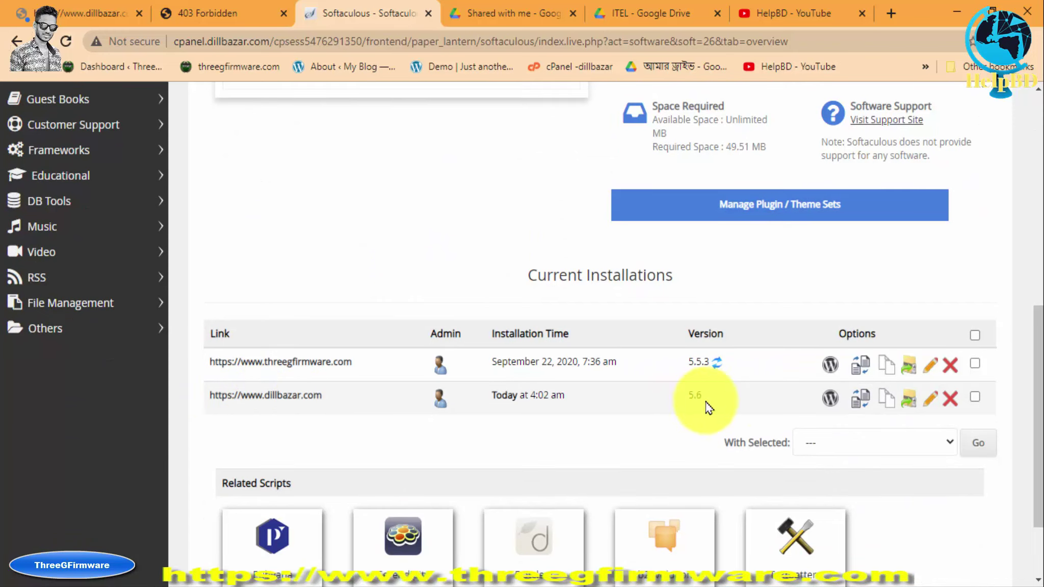
Step: Go to the WordPress admin page of dillbazar.com and submit the browser sign-in prompt with the prefilled username and password
click(92, 23)
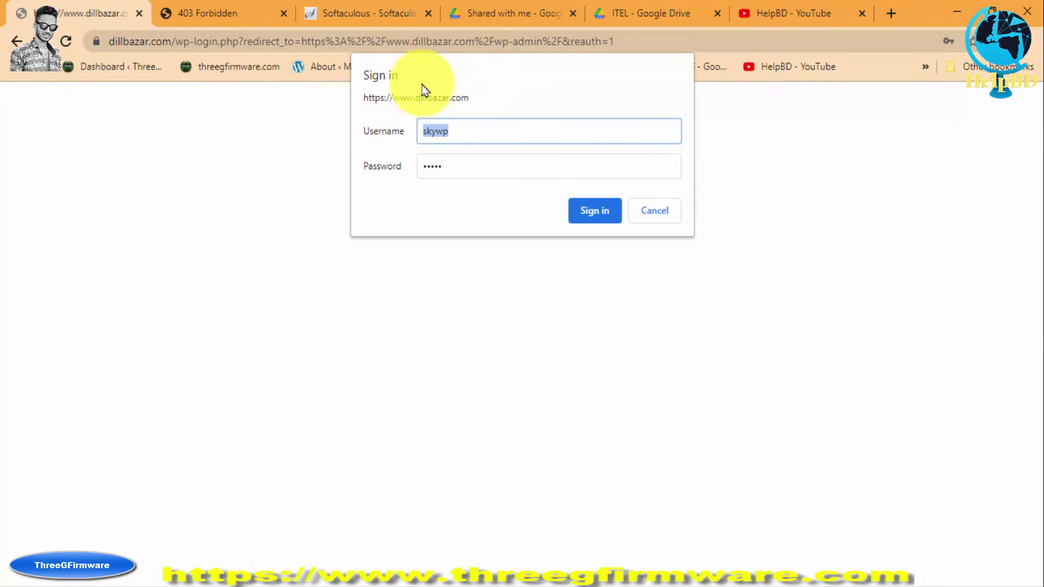
click(461, 132)
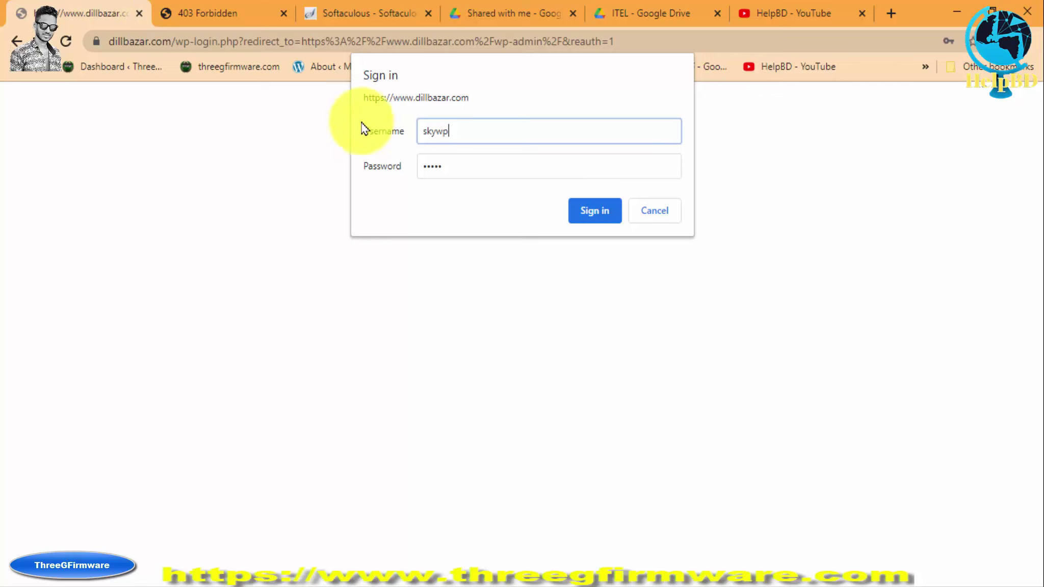
double_click(469, 128)
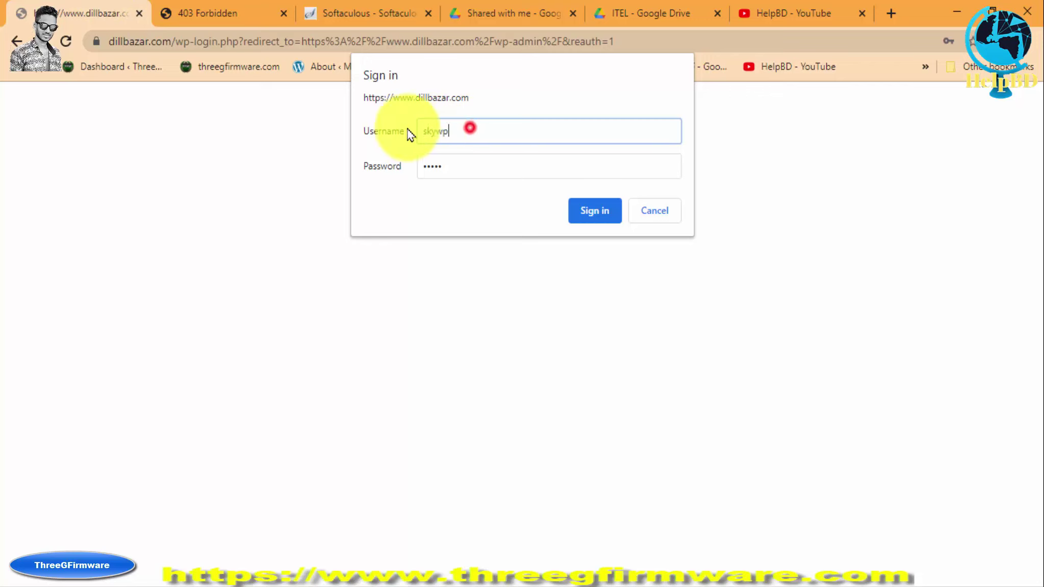
click(466, 129)
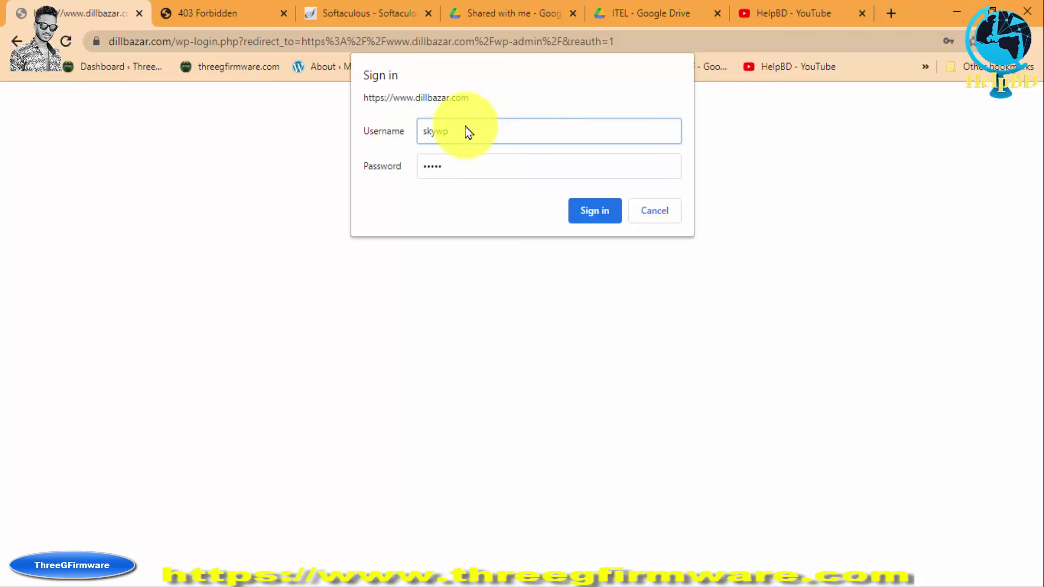
click(597, 209)
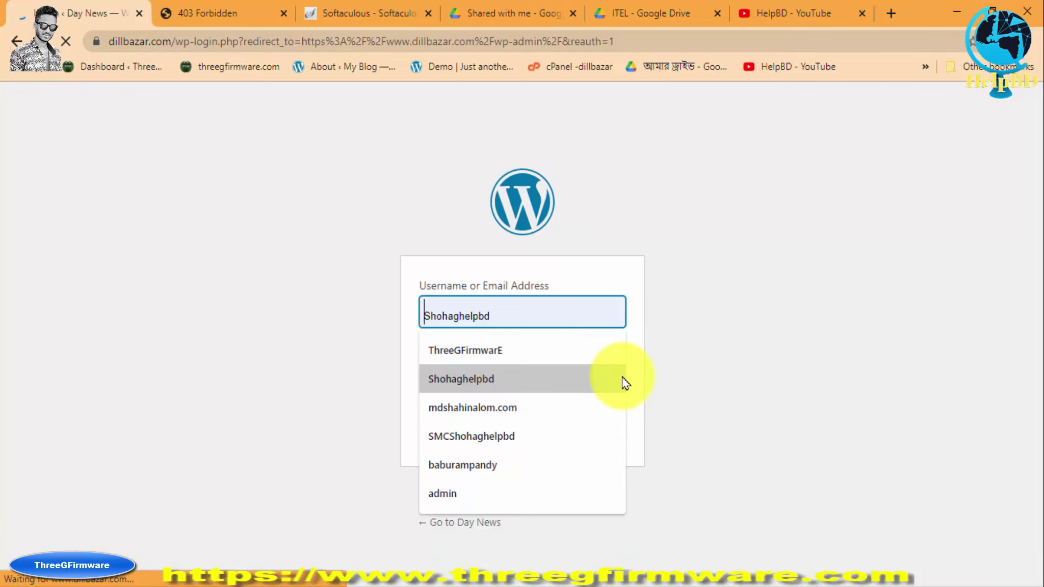
Step: Try to log in to the Day News WordPress admin with a saved username and its password
click(909, 310)
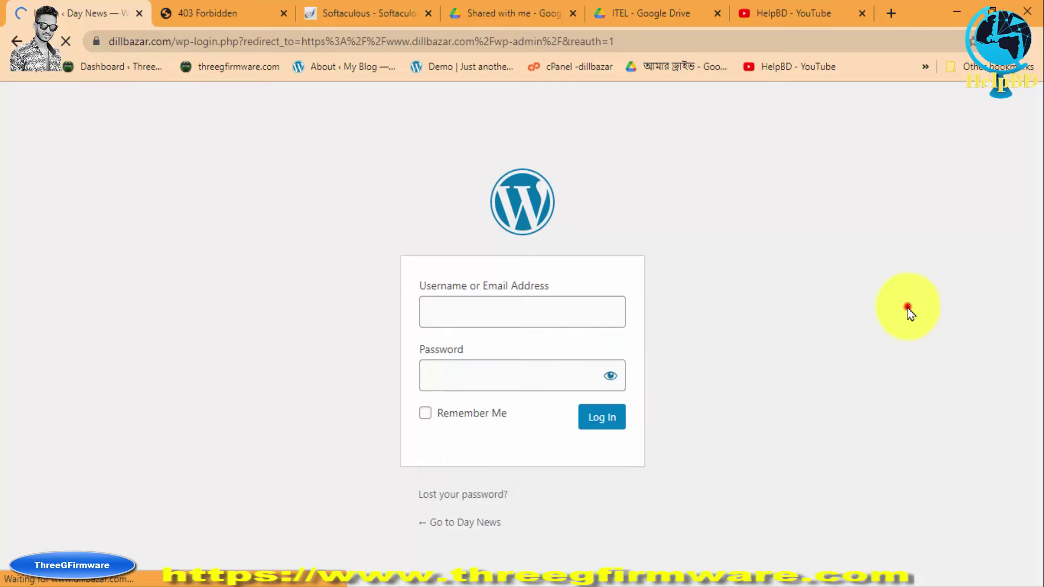
click(565, 301)
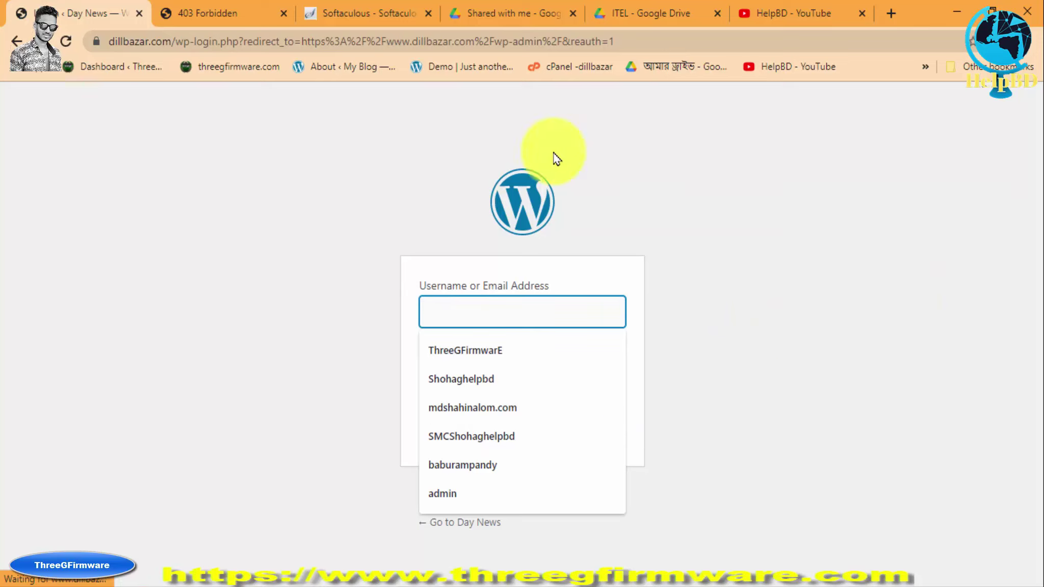
click(556, 378)
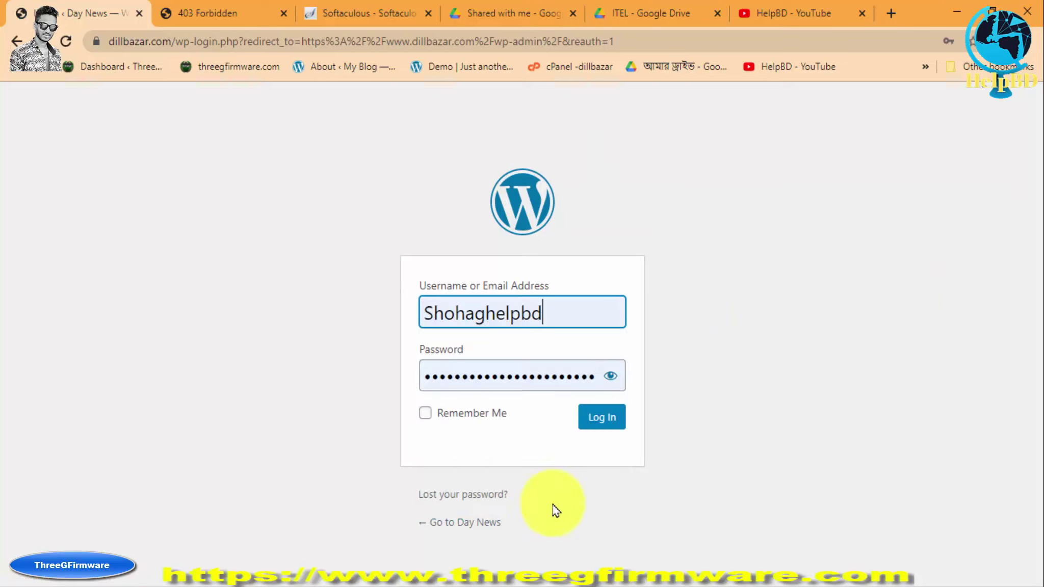
click(734, 280)
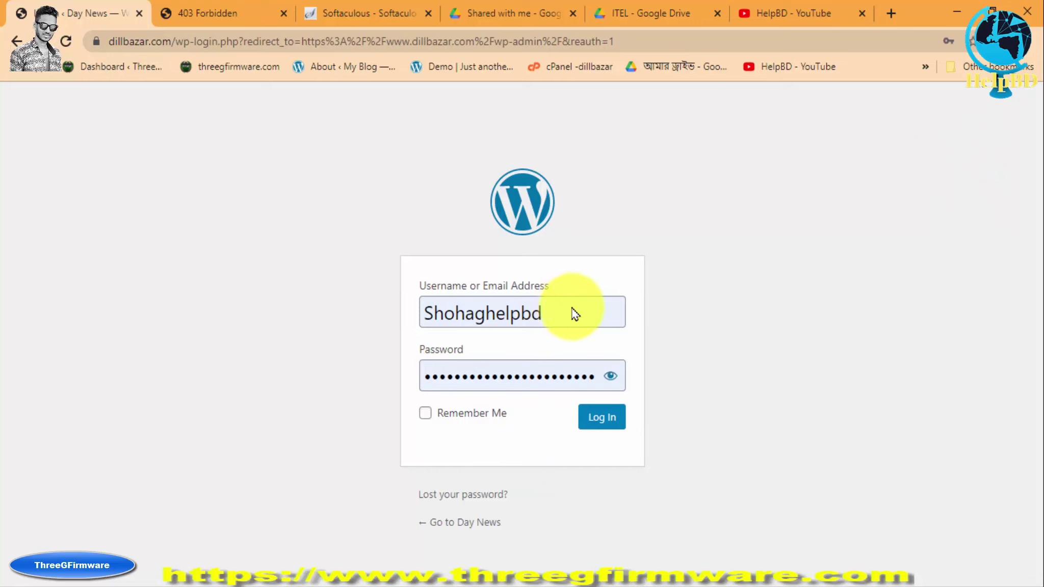
click(612, 417)
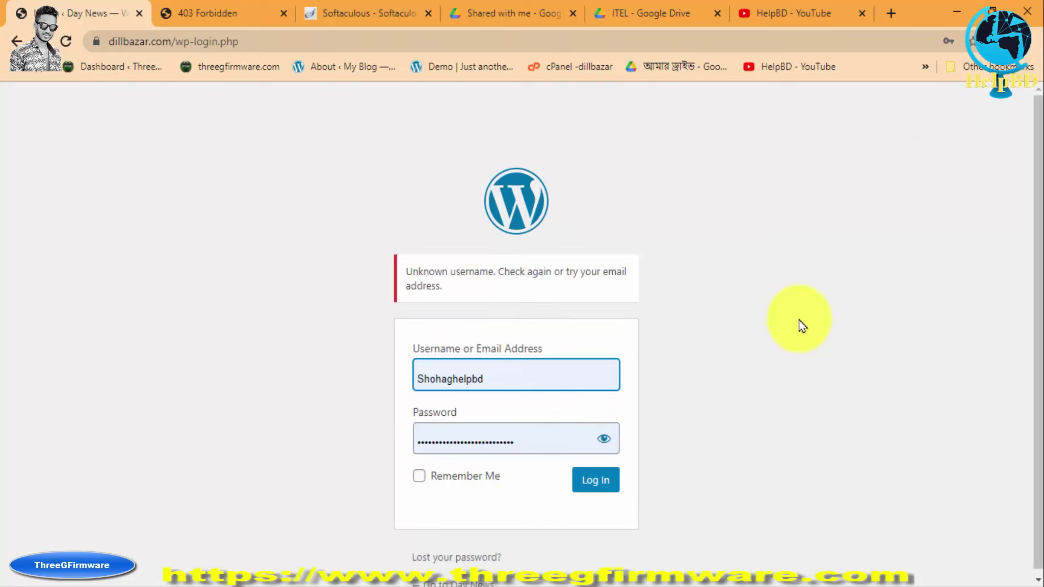
Step: Log in to the Day News WordPress admin with the admin username and password, and save the login in the browser
click(518, 376)
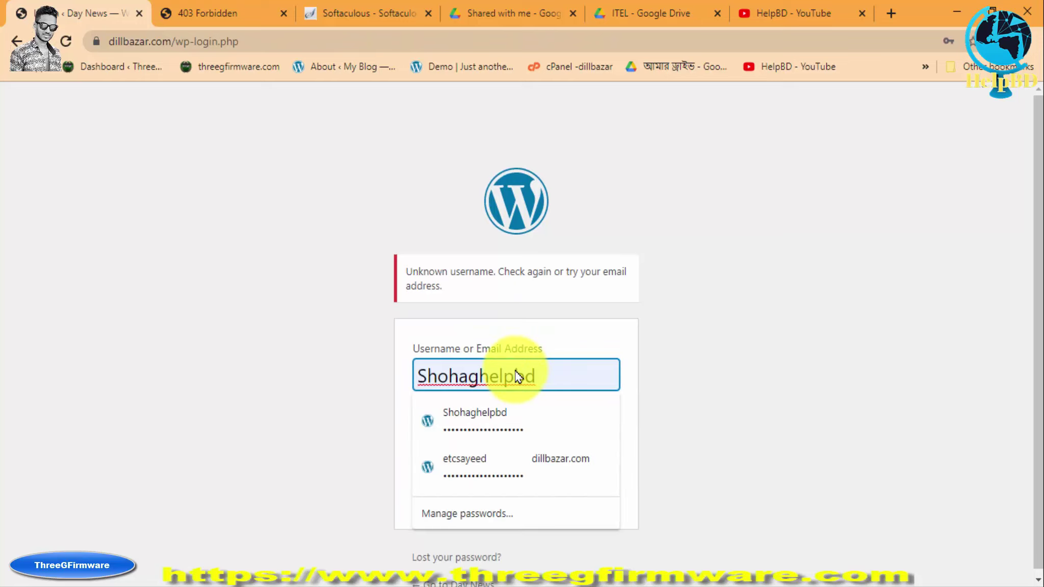
click(587, 422)
key(Return)
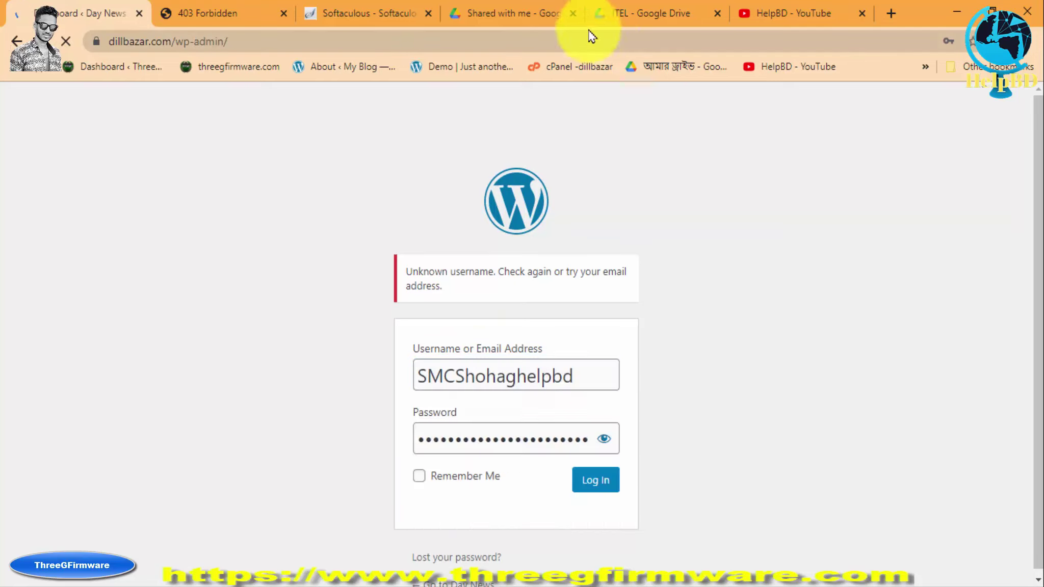
right_click(561, 3)
click(757, 183)
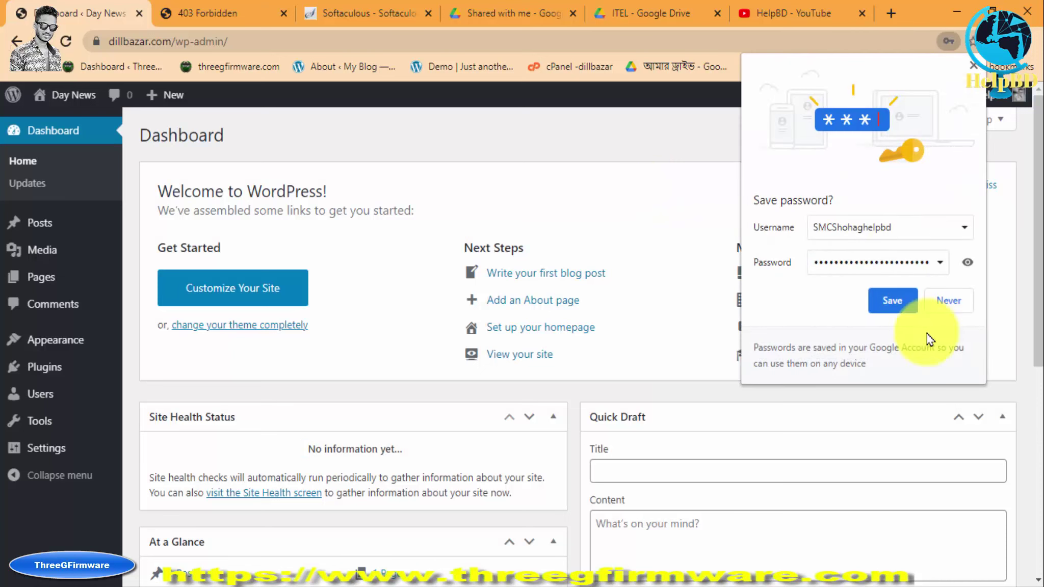
click(887, 300)
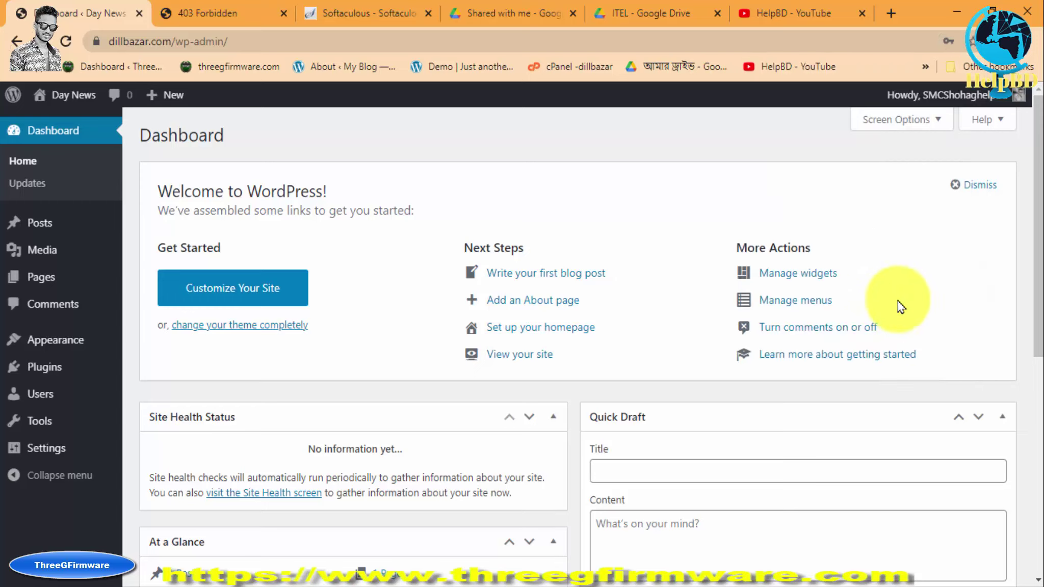
Step: Collapse the Quick Draft box and dismiss the Welcome to WordPress panel on the dashboard
click(1002, 413)
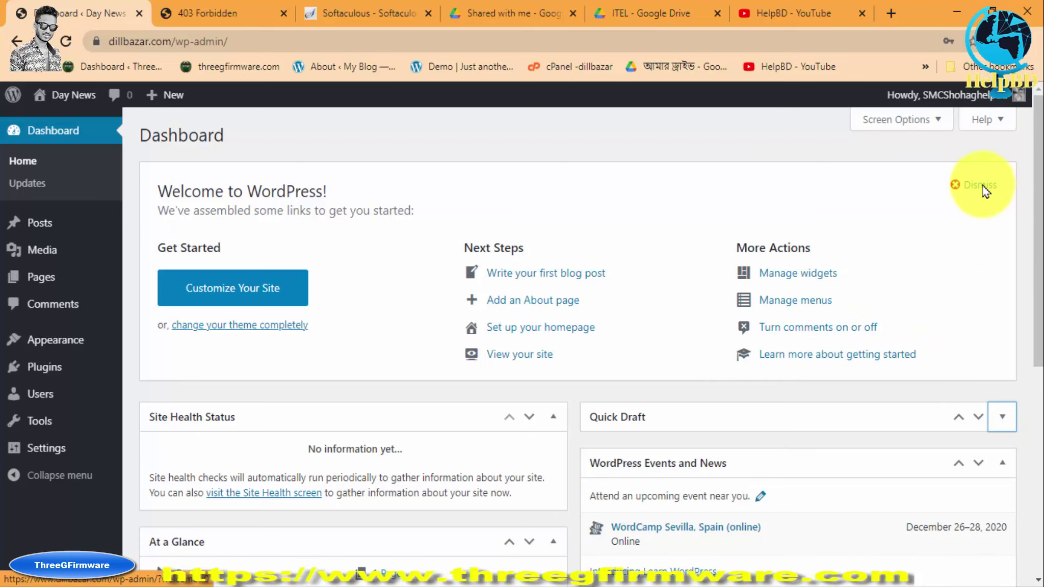
click(981, 187)
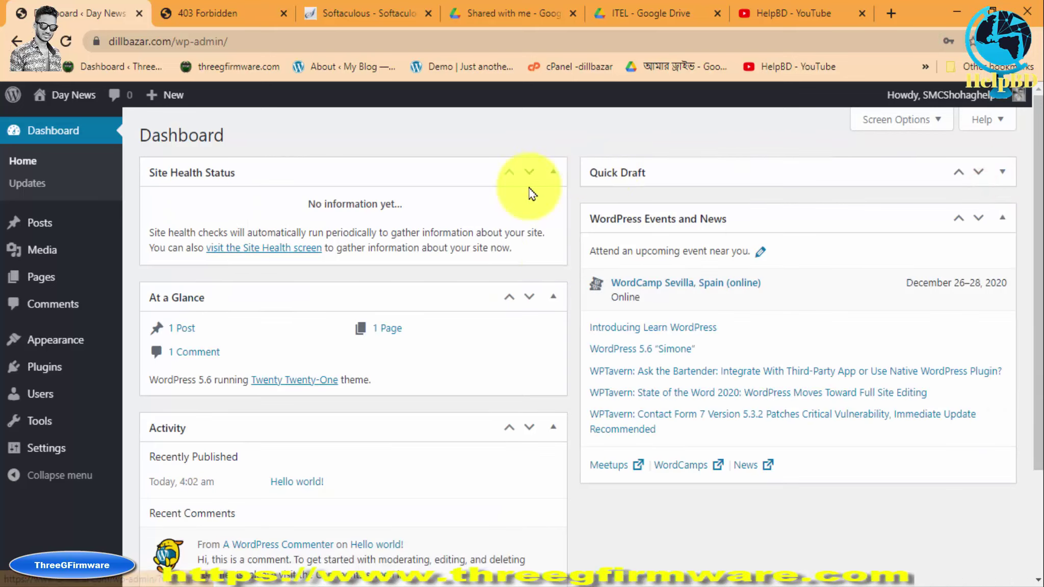
Step: Reload the dillbazar.com home page and look through the Day News site from its header to its footer
click(209, 12)
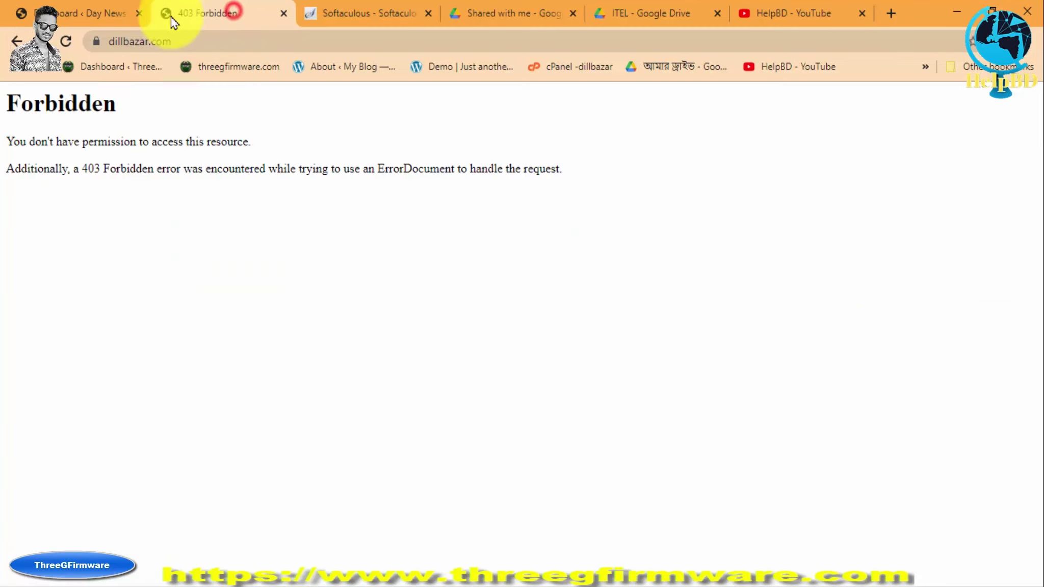
click(66, 40)
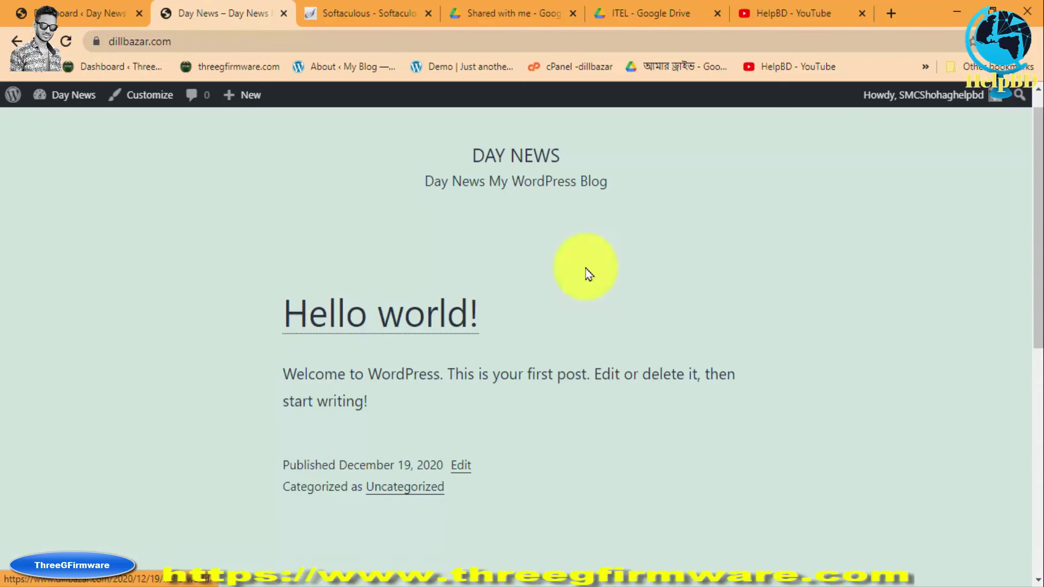
scroll(634, 412, down, 10)
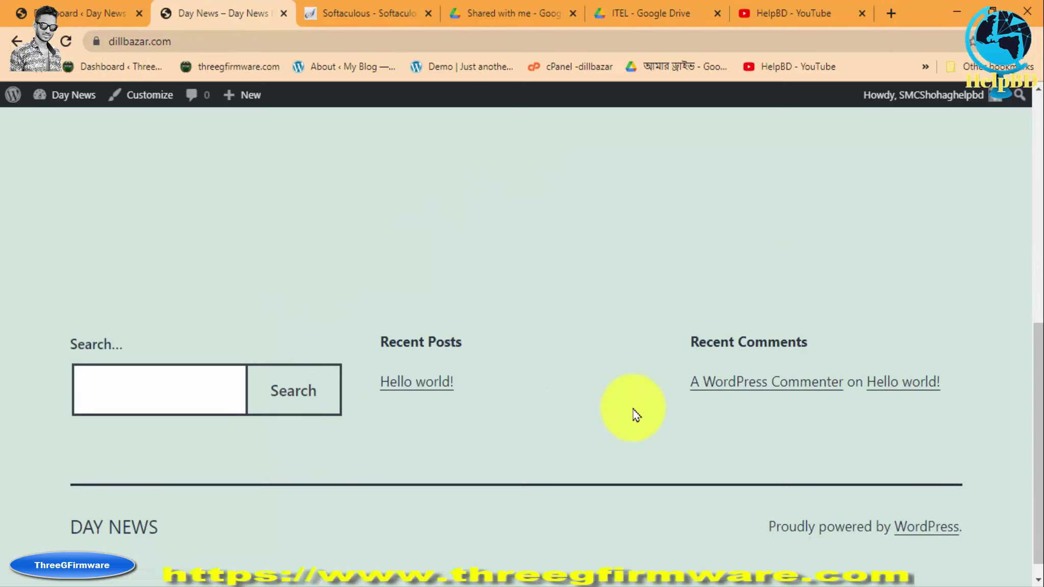
scroll(560, 387, up, 10)
scroll(625, 385, down, 10)
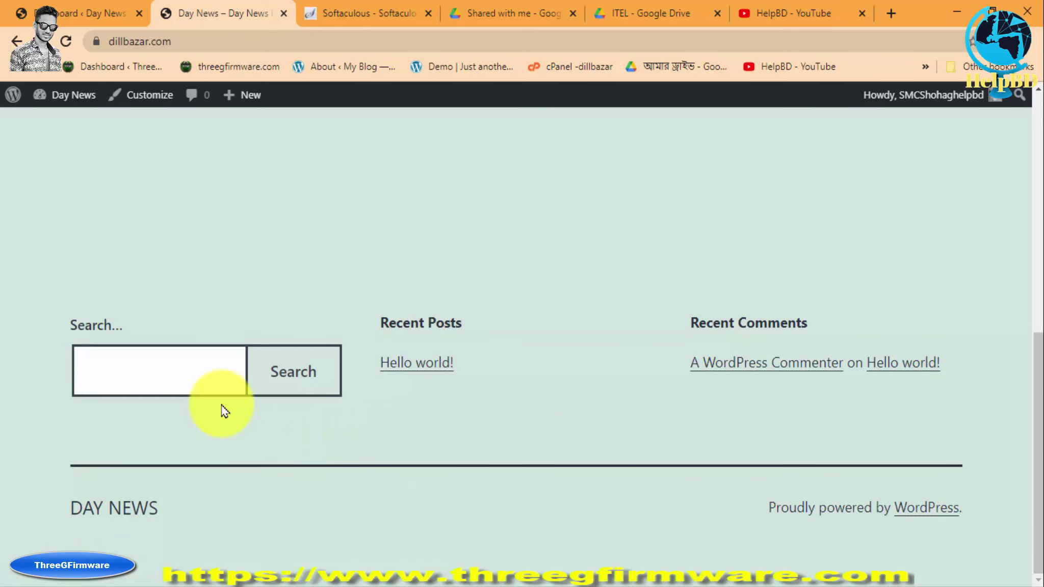
click(149, 357)
click(533, 195)
scroll(495, 201, up, 5)
Step: Return to the WordPress dashboard and open the site's General Settings
click(89, 14)
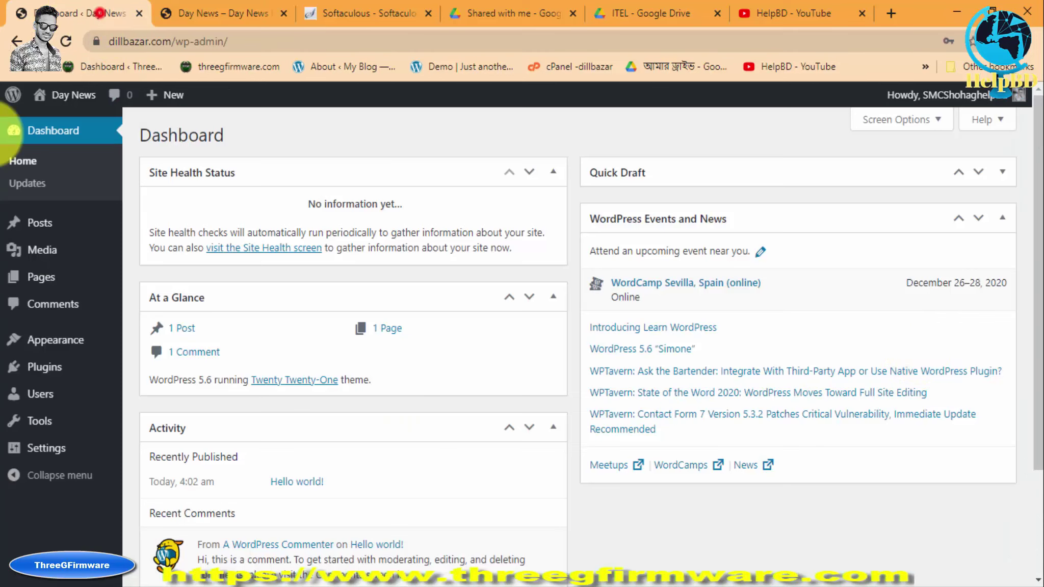
mouse_move(938, 96)
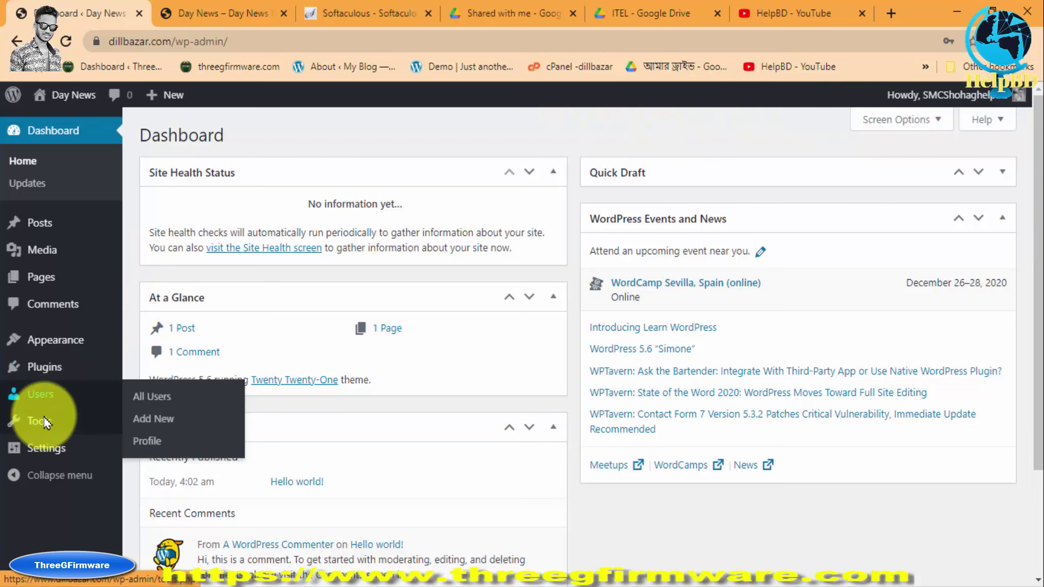
mouse_move(48, 453)
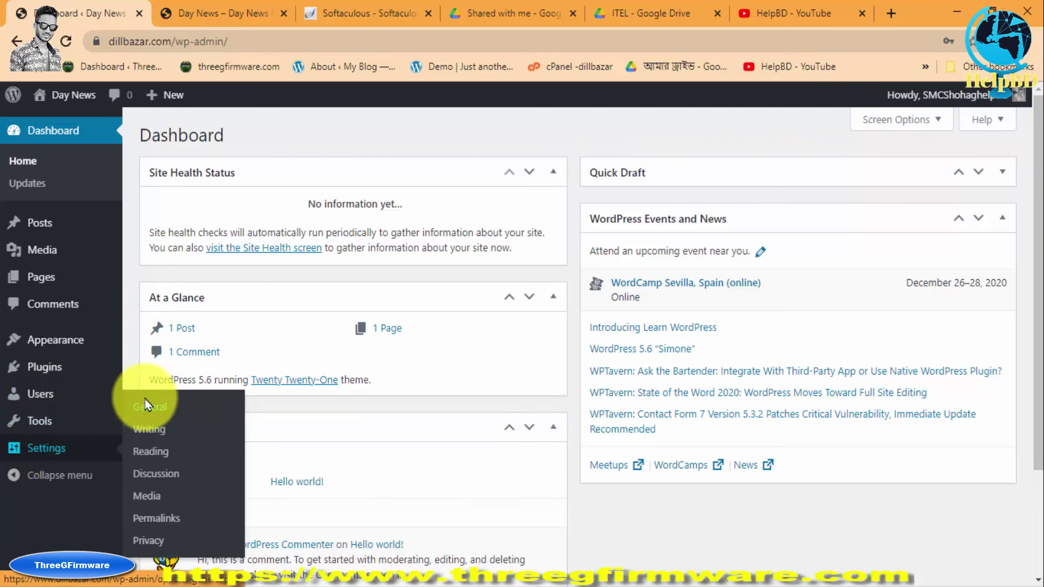
click(150, 410)
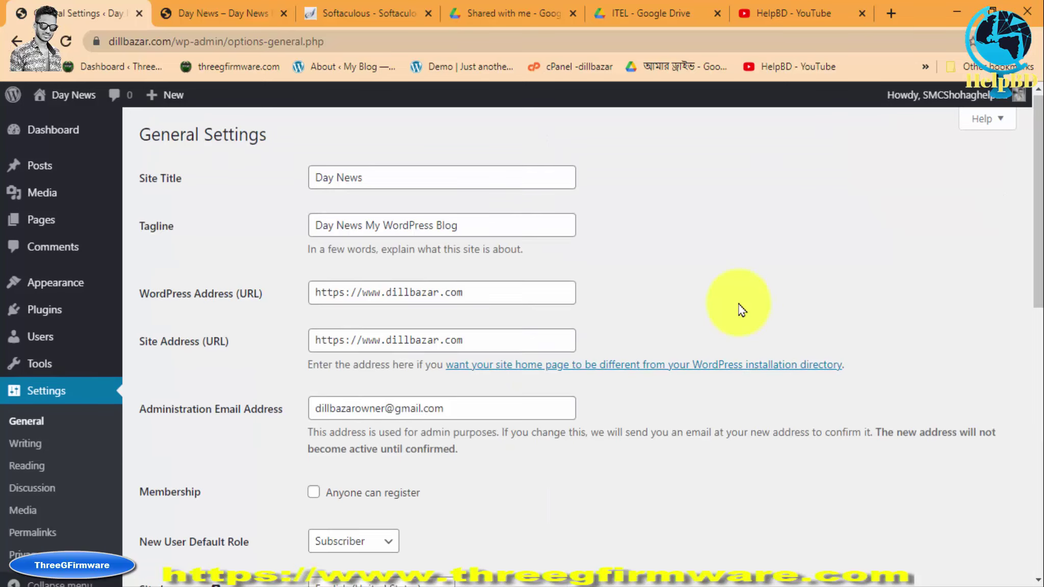
Step: Set the site language in the General Settings to English (UK)
scroll(742, 310, down, 3)
scroll(734, 305, down, 3)
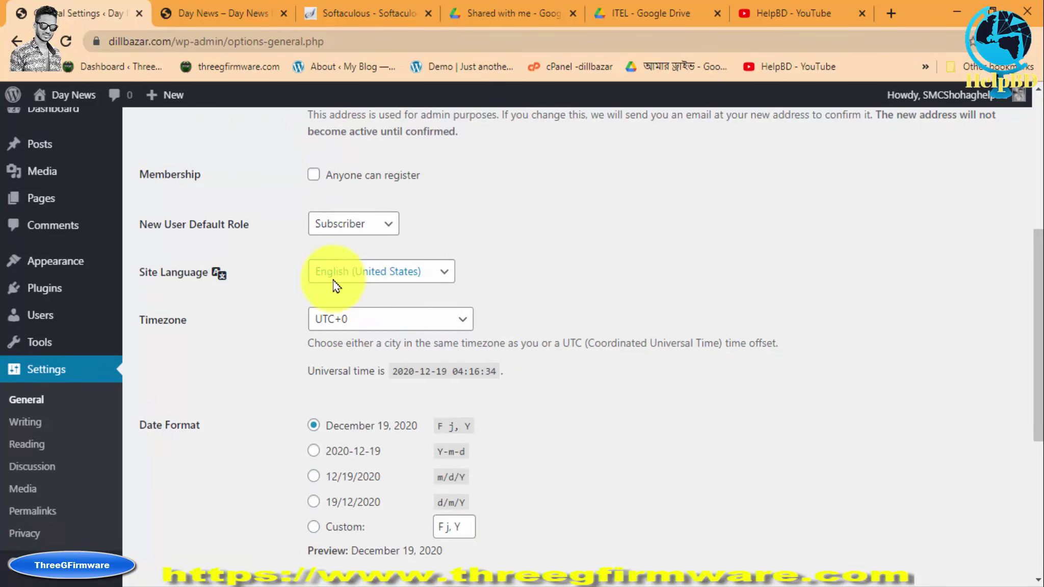
click(448, 277)
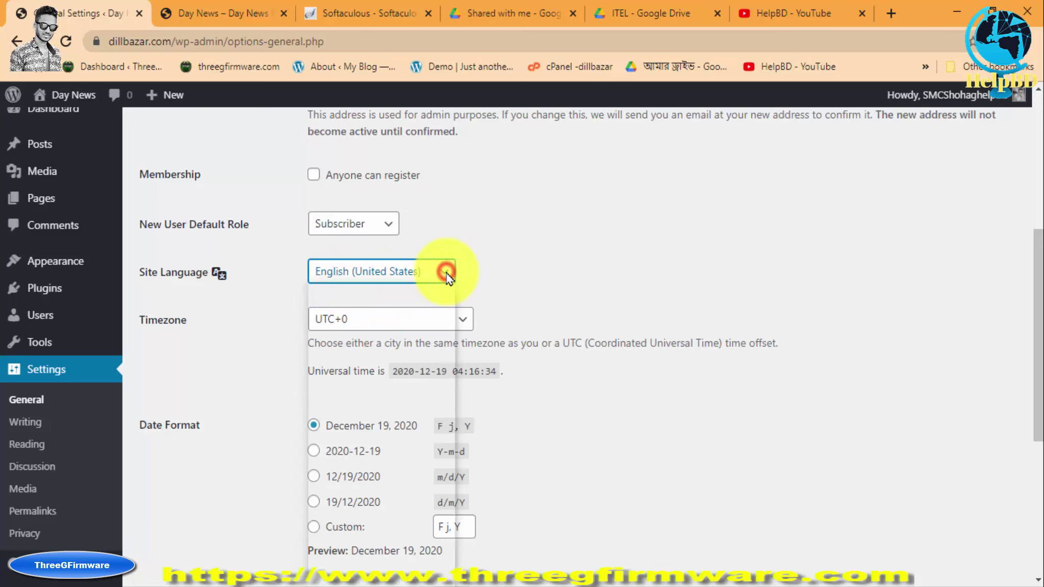
scroll(458, 214, down, 3)
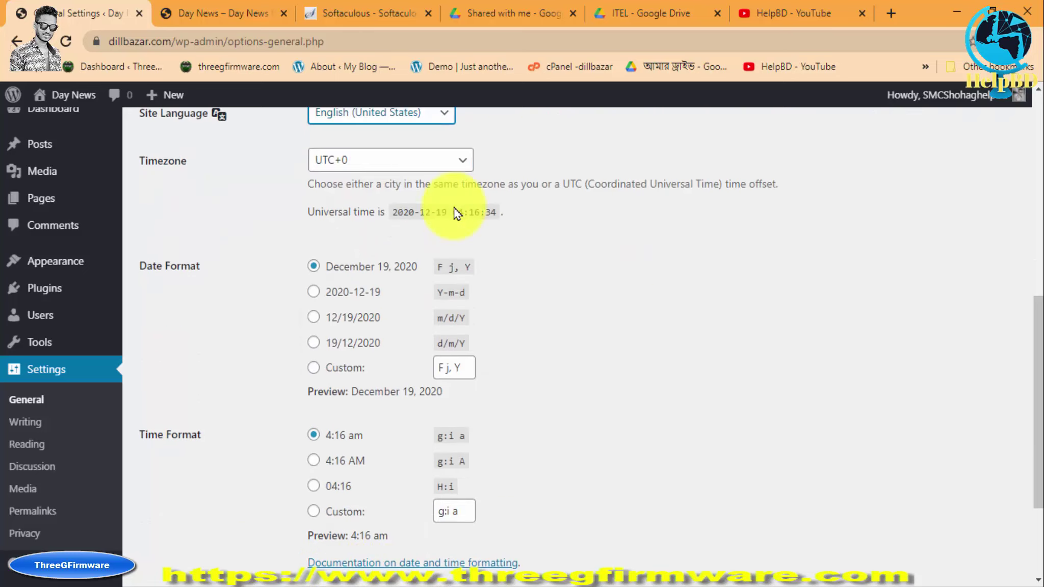
scroll(431, 205, up, 2)
click(453, 192)
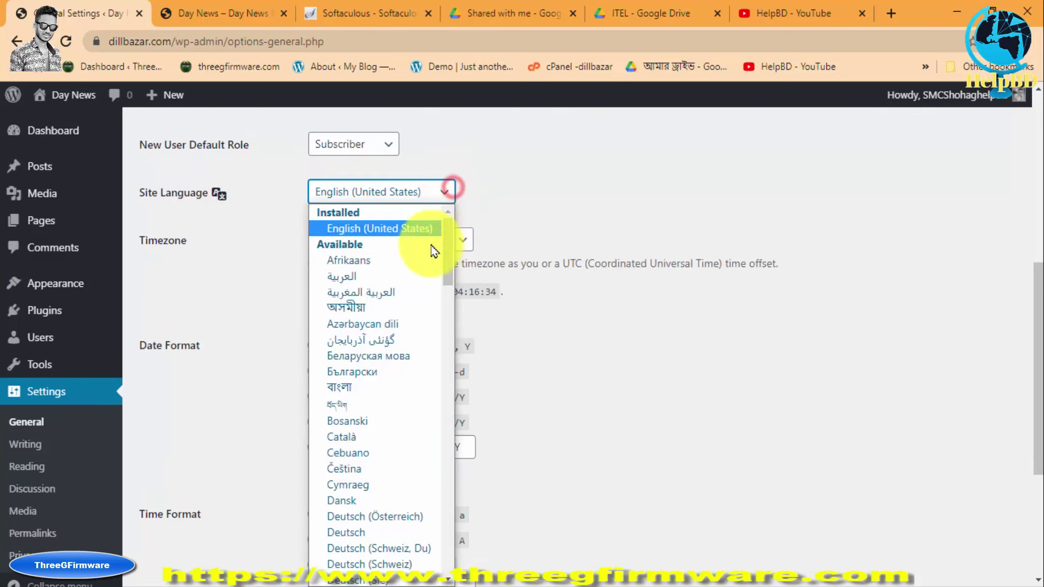
scroll(384, 402, down, 6)
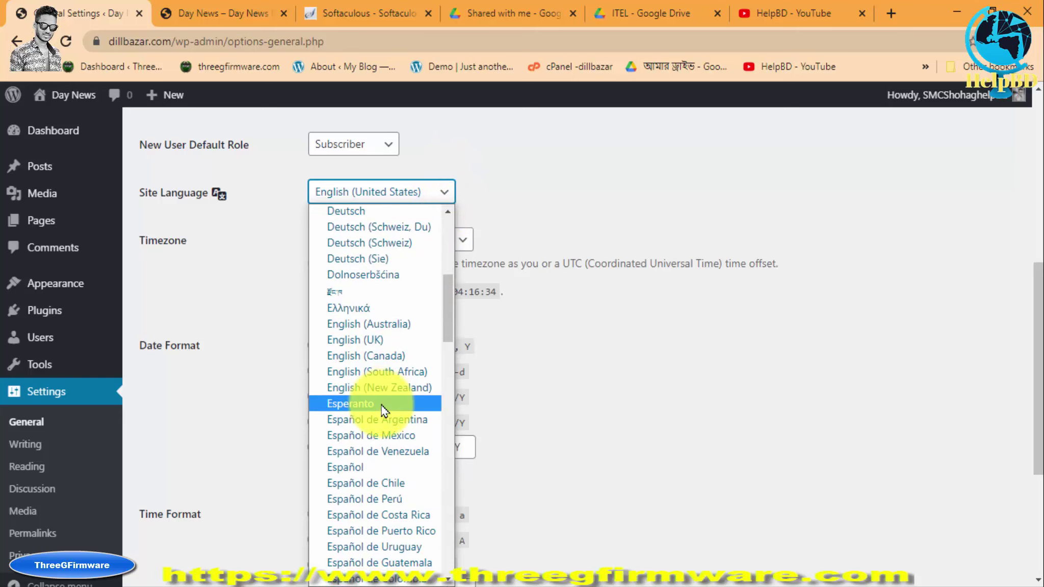
scroll(384, 411, down, 10)
scroll(384, 410, up, 10)
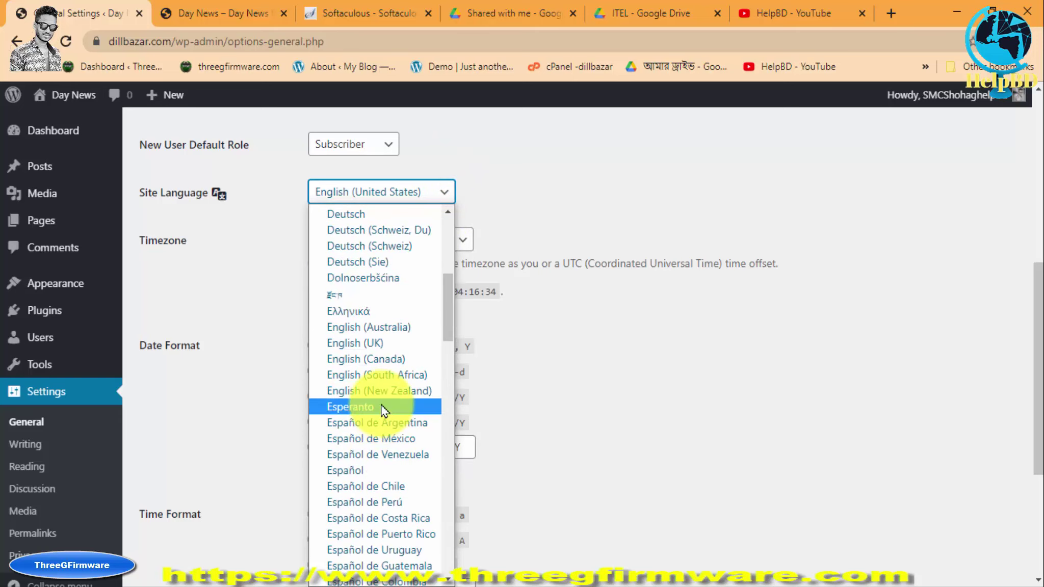
click(405, 343)
scroll(601, 368, down, 5)
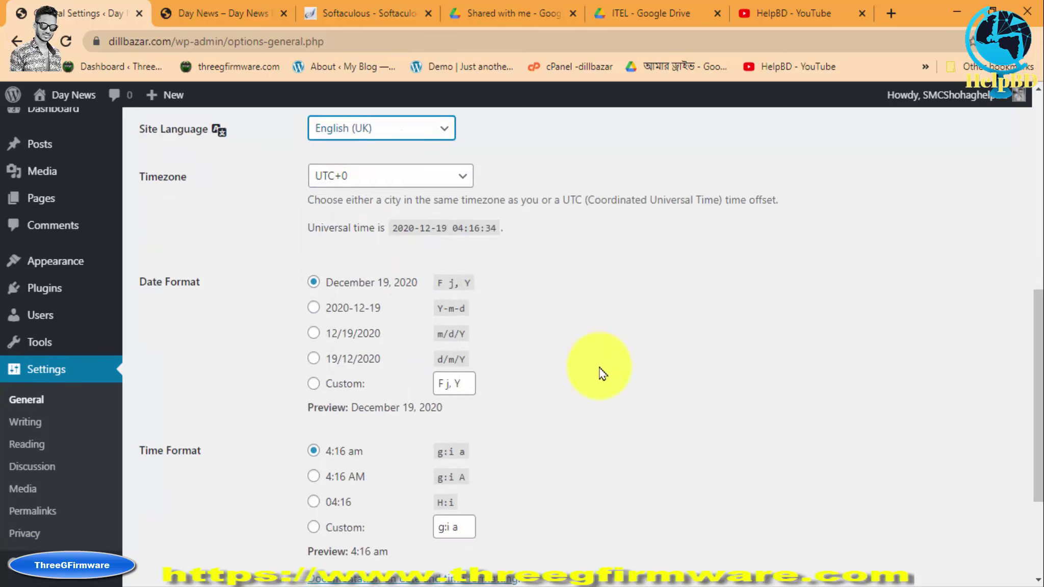
Step: Save the General Settings changes and dismiss the notice above the settings form
click(165, 506)
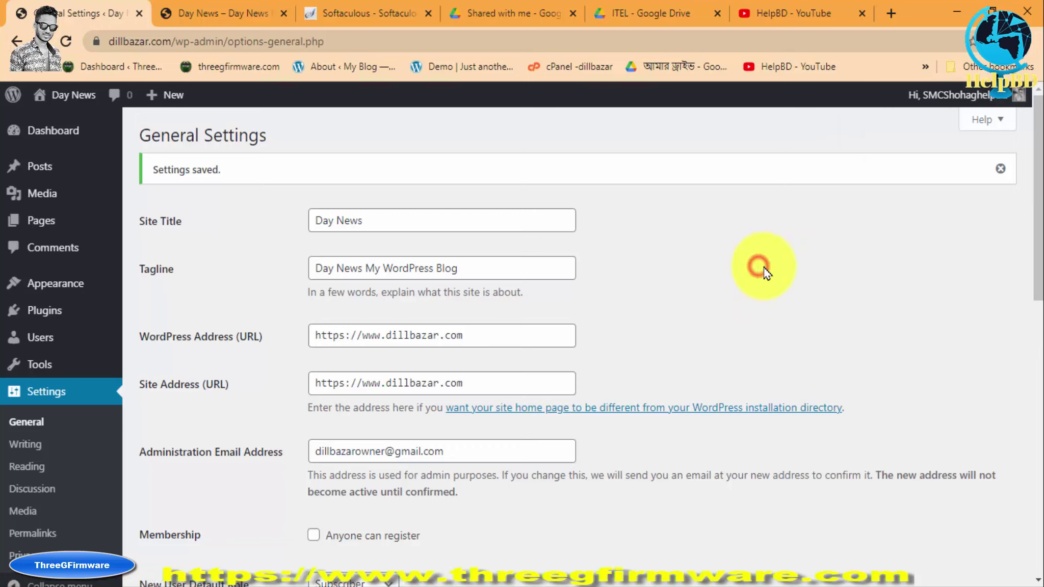
scroll(777, 265, down, 2)
scroll(816, 245, up, 2)
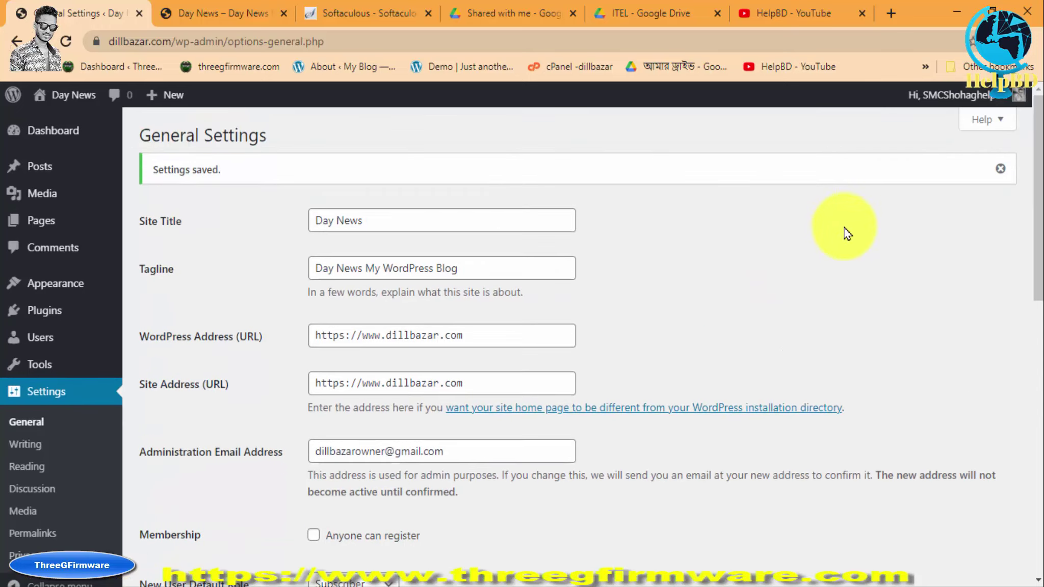
click(1001, 170)
scroll(85, 484, down, 5)
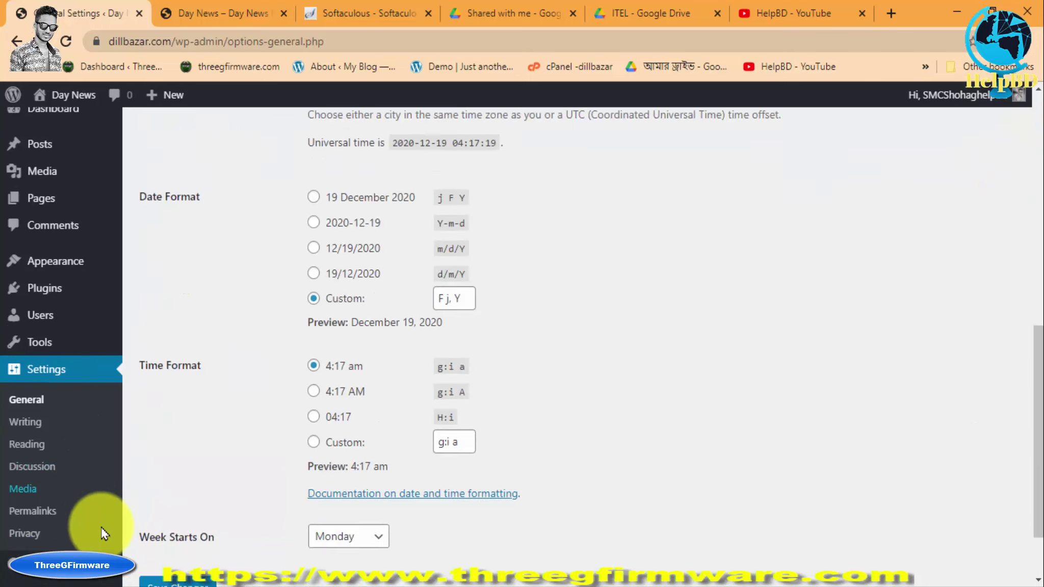
scroll(102, 406, up, 5)
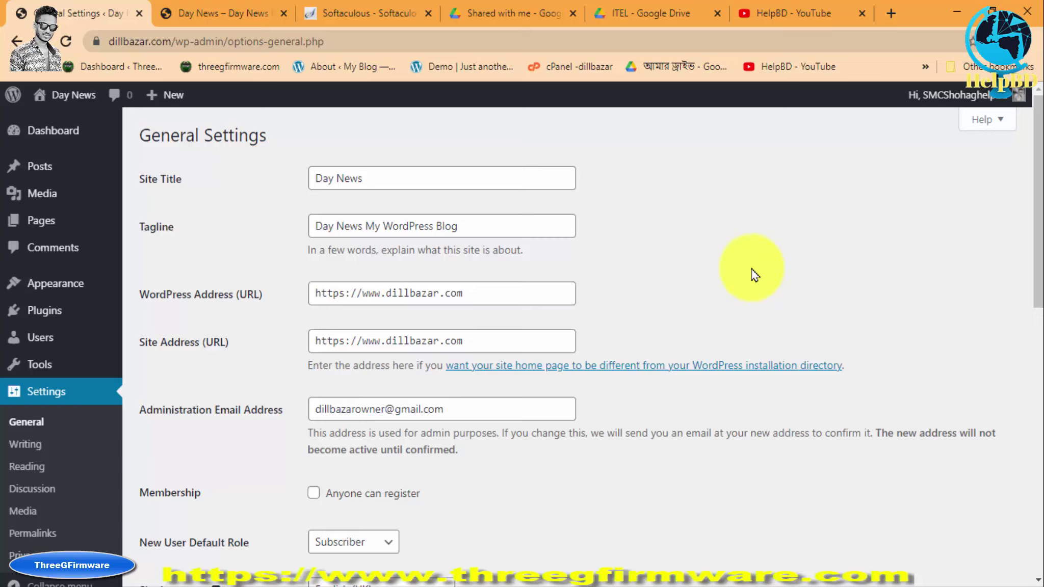
Step: Switch to the open Day News home page and look through it from the header to the footer
click(220, 15)
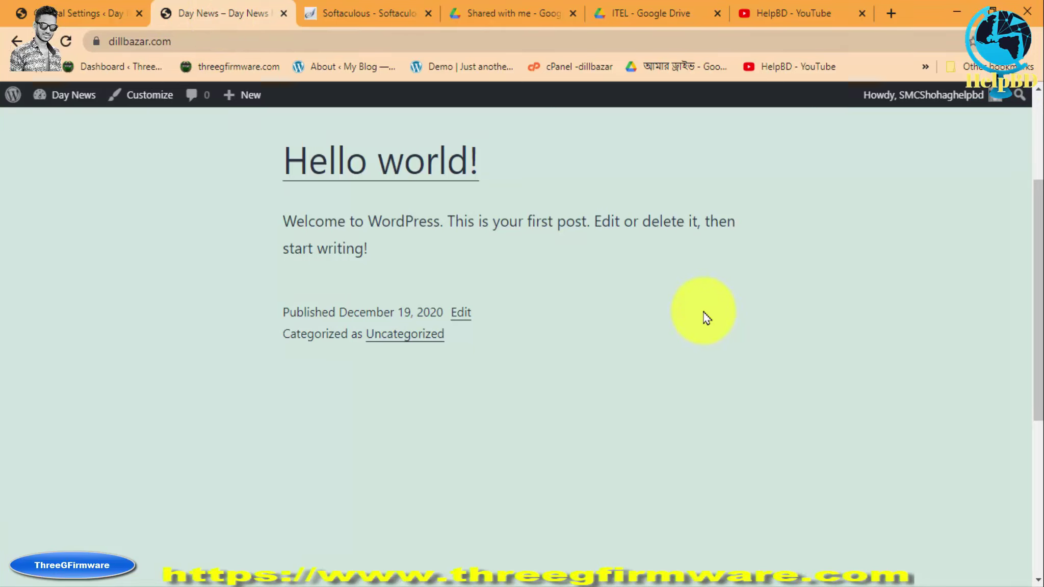
scroll(706, 317, up, 3)
scroll(706, 317, down, 4)
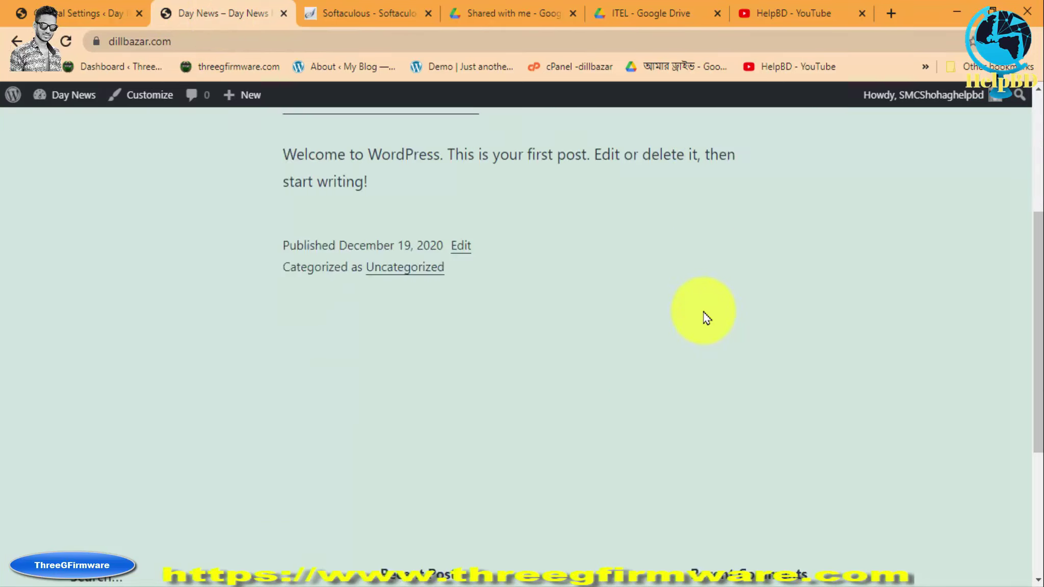
scroll(706, 317, up, 4)
scroll(706, 317, down, 10)
scroll(706, 317, up, 10)
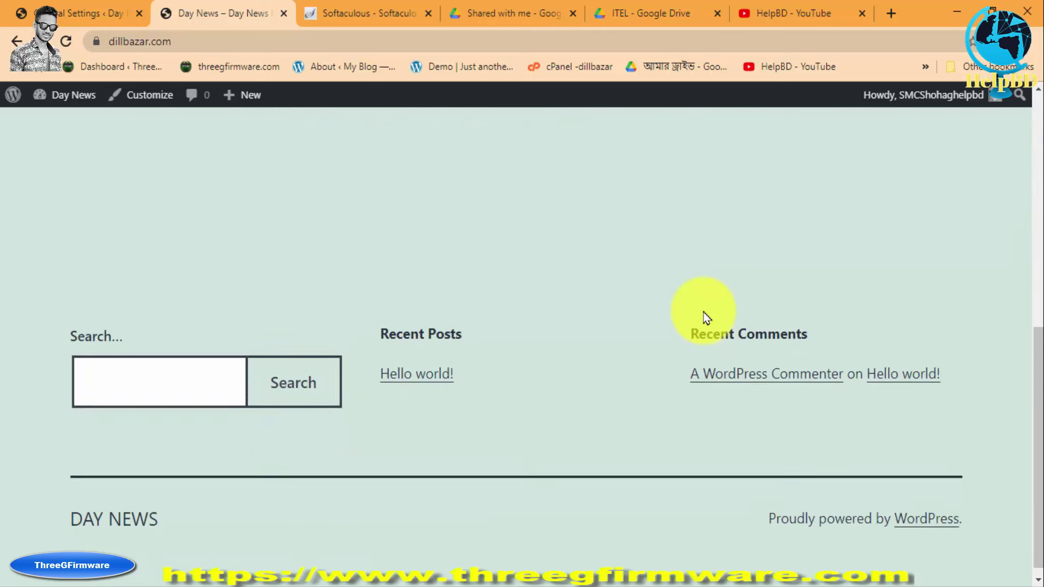
scroll(729, 311, down, 10)
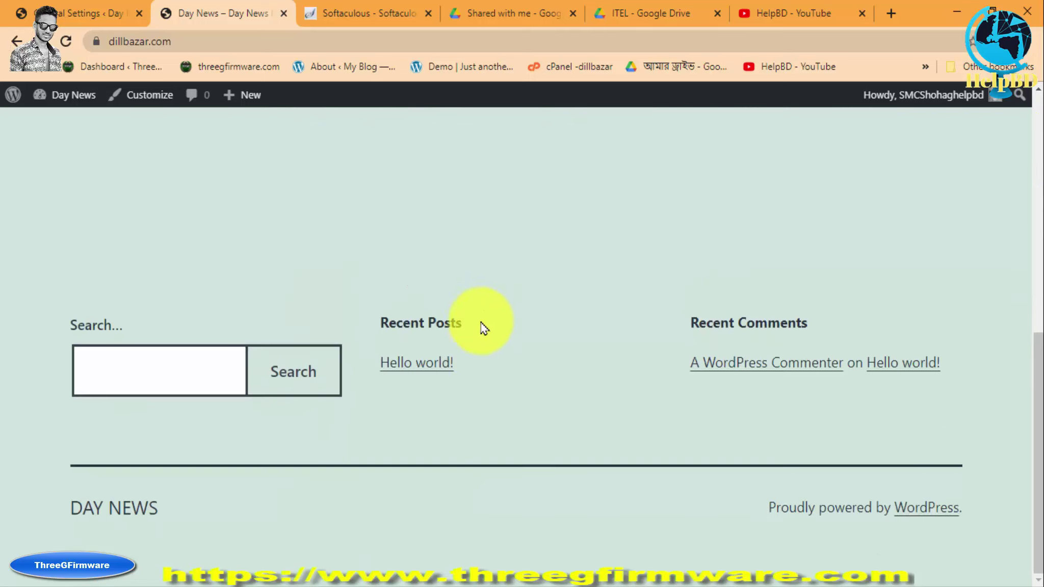
scroll(482, 326, up, 10)
Step: Leave the Day News site and switch to the open HelpBD YouTube channel page with its playlists
click(87, 14)
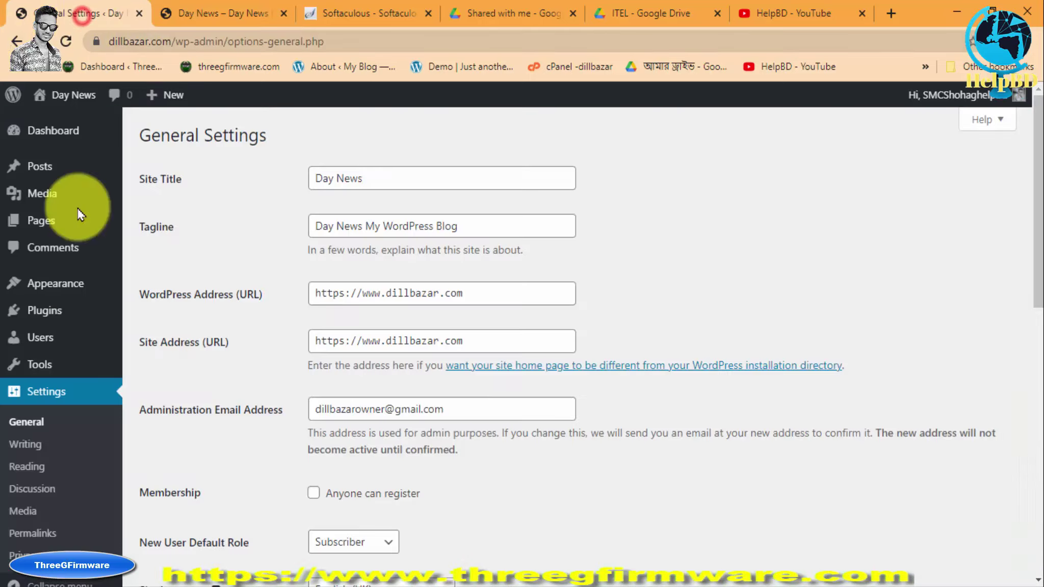
click(794, 14)
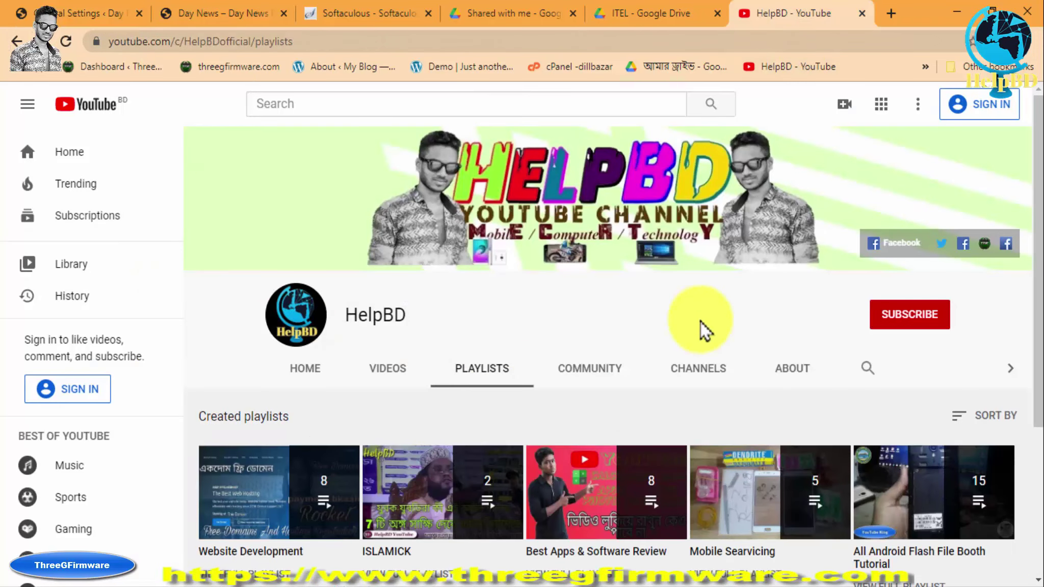